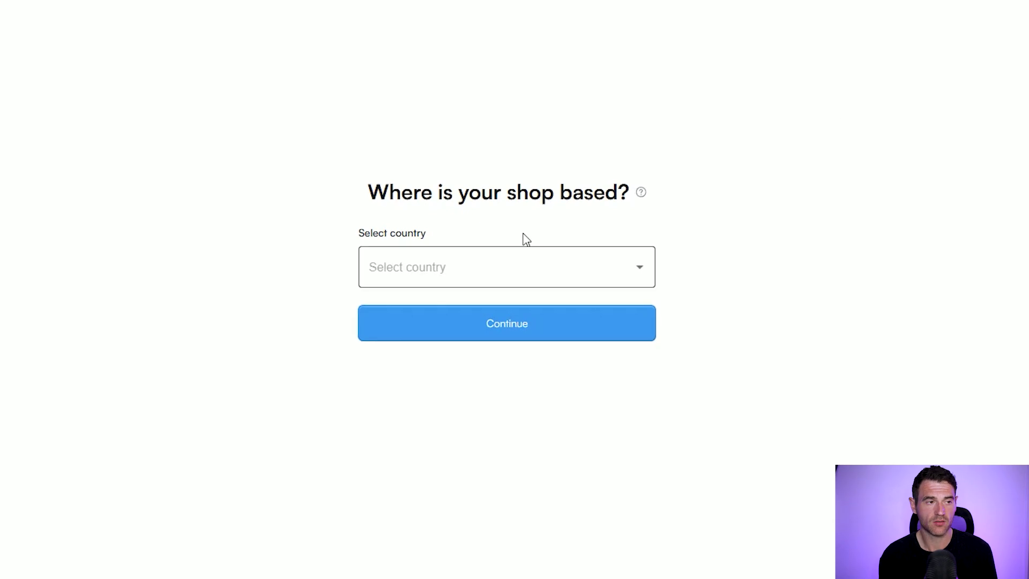
# Set the shop's country to United Kingdom and continue to the website-building options
pyautogui.click(585, 262)
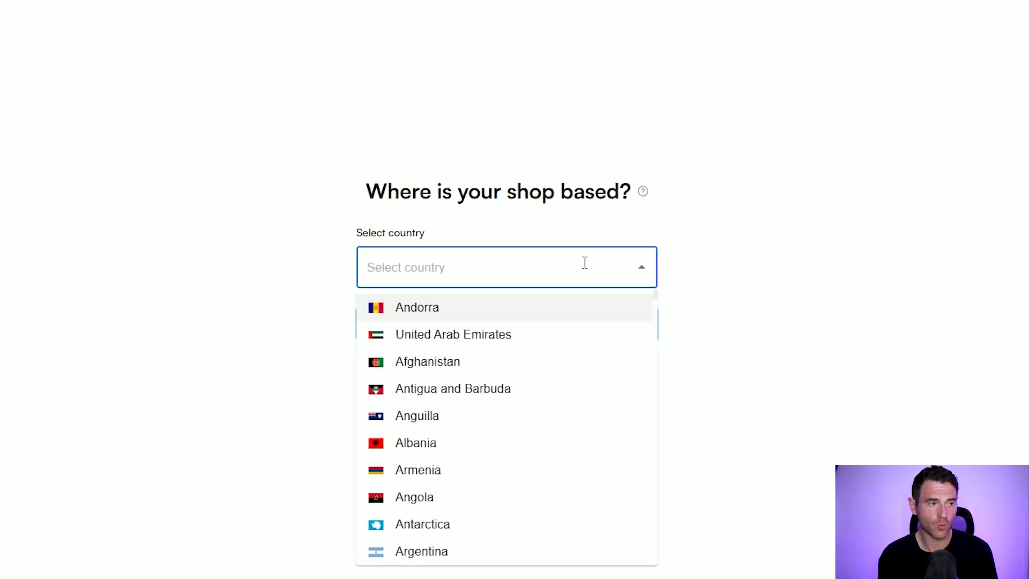
pyautogui.write('unite')
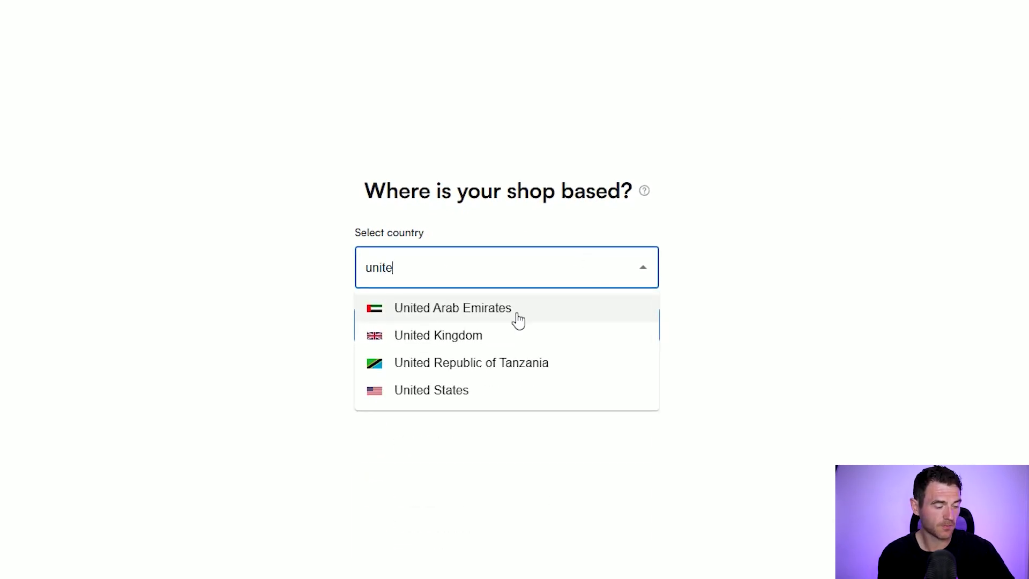
pyautogui.click(514, 335)
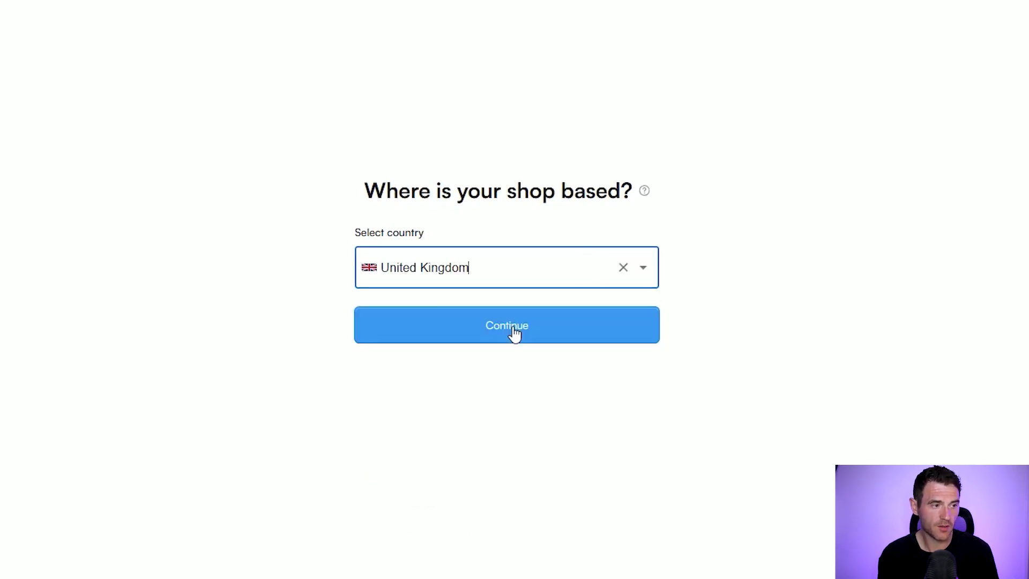
pyautogui.click(546, 338)
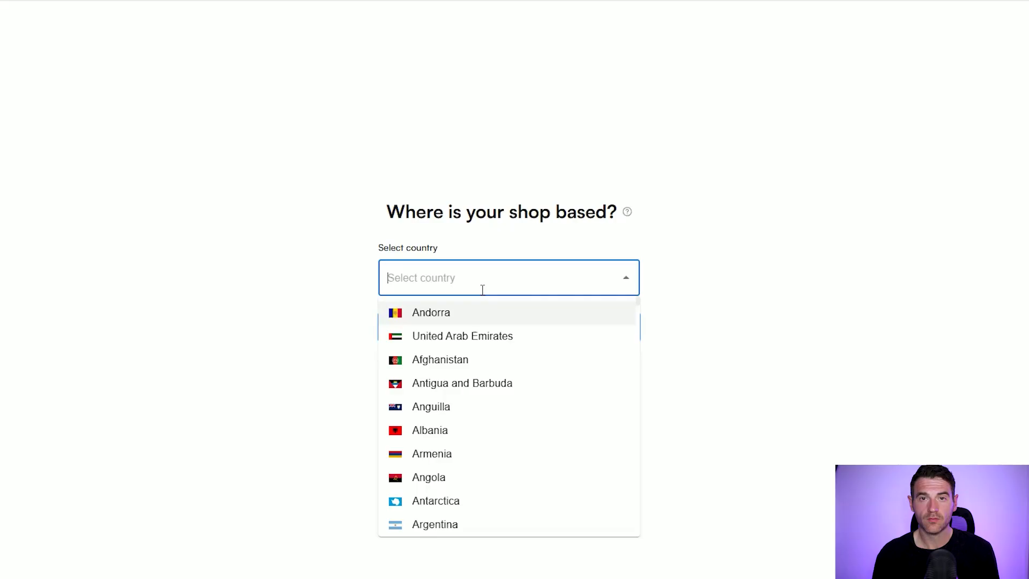
pyautogui.write('unite')
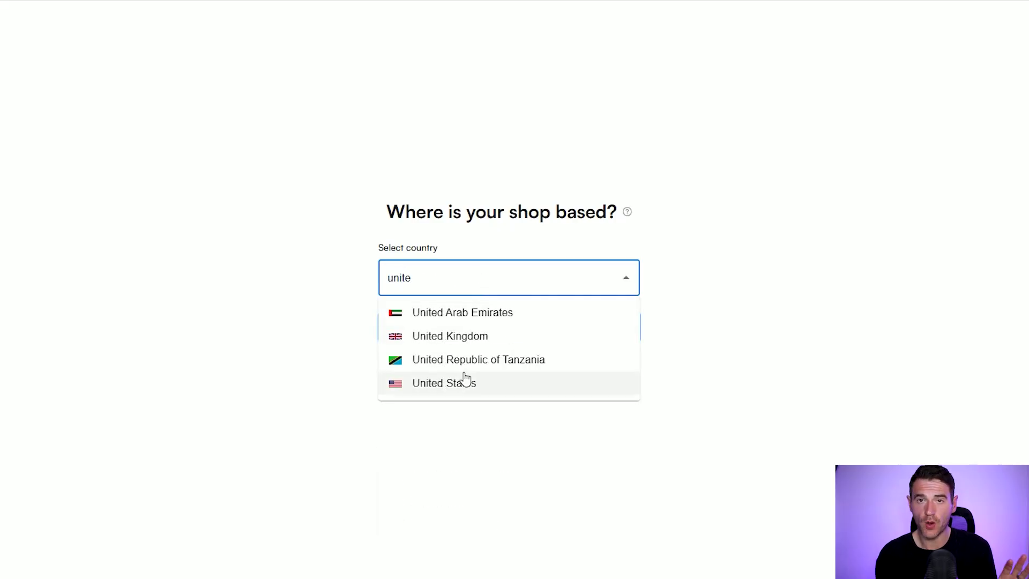
pyautogui.click(487, 335)
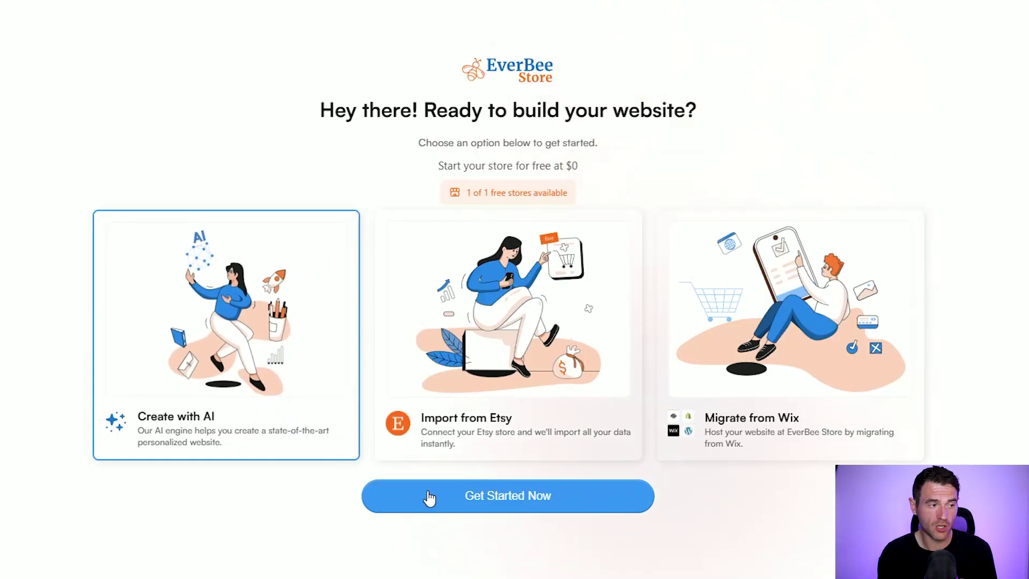
# Start the Create with AI builder and submit a Lily Rose Coloring digital coloring-book store description
pyautogui.click(434, 504)
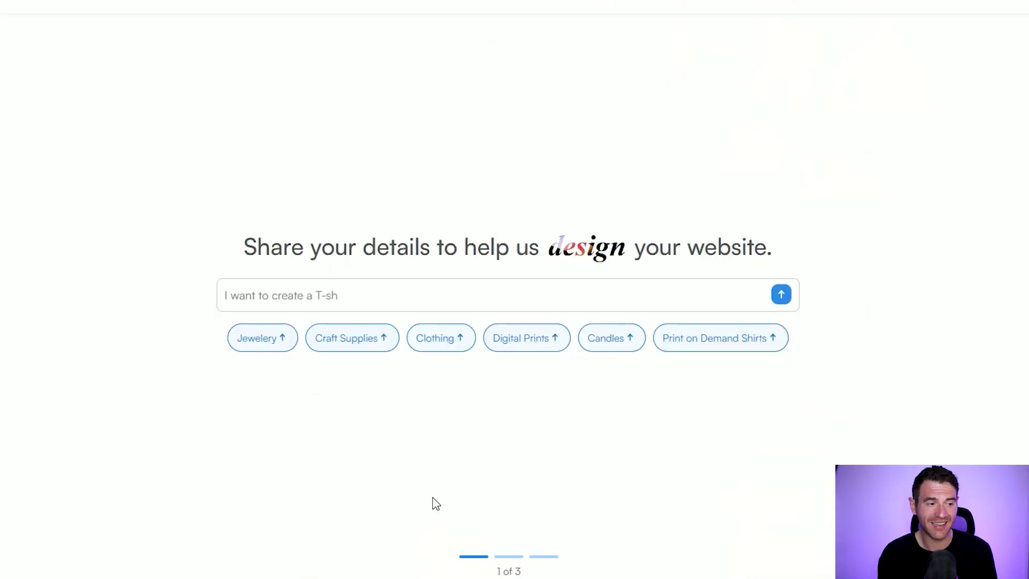
pyautogui.click(351, 306)
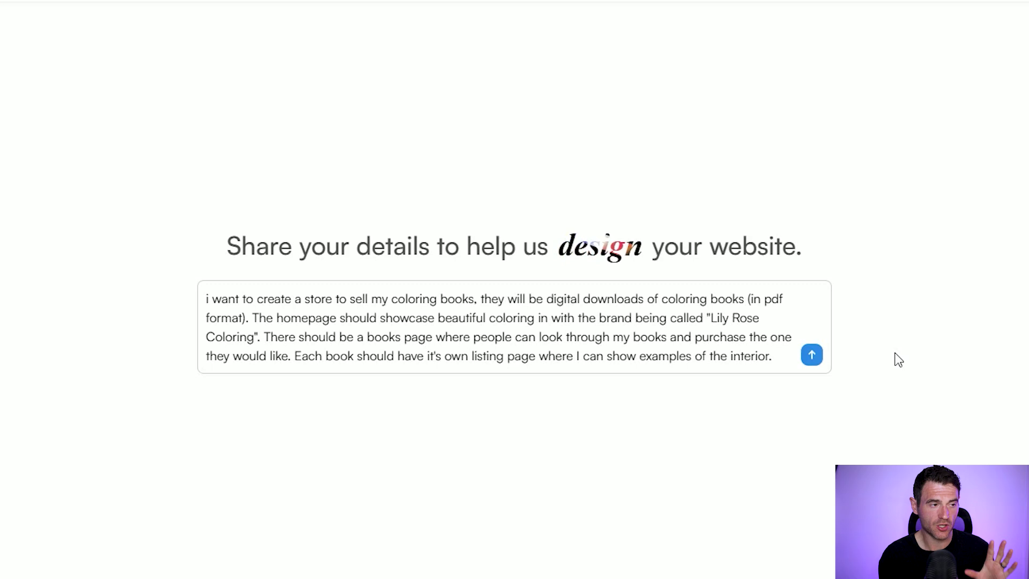
pyautogui.click(798, 353)
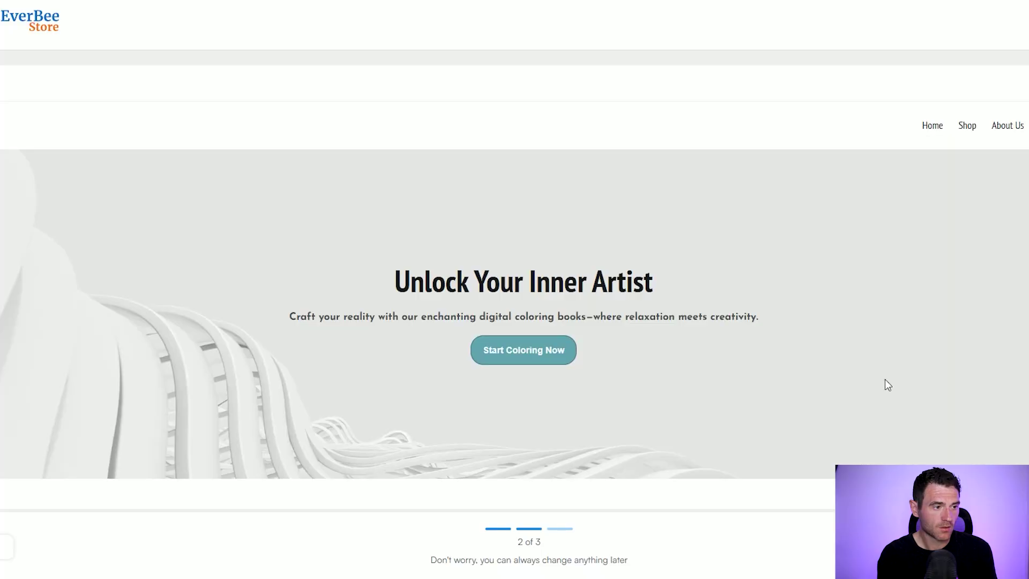
pyautogui.scroll(-2, 734, 245)
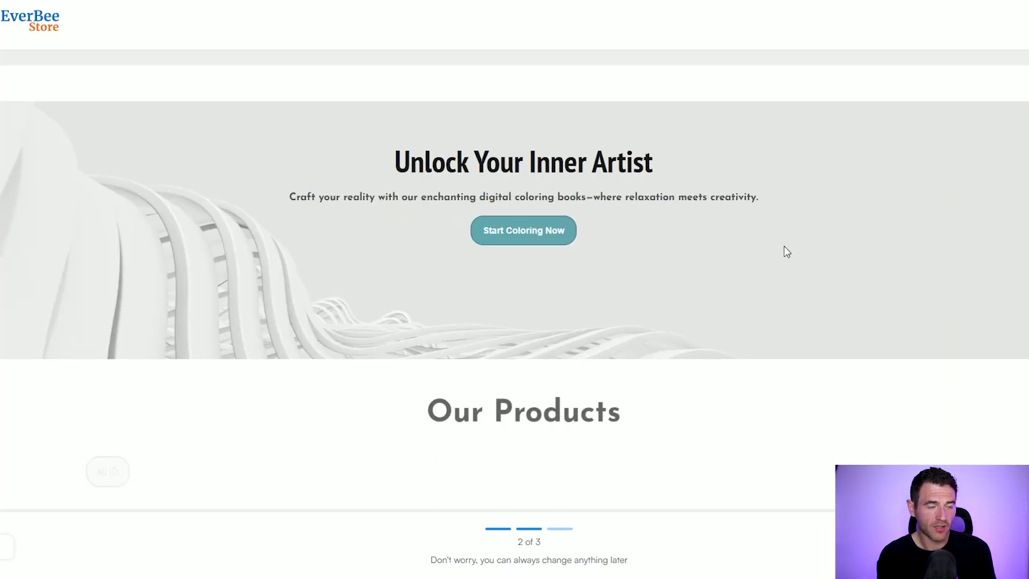
pyautogui.scroll(2, 860, 243)
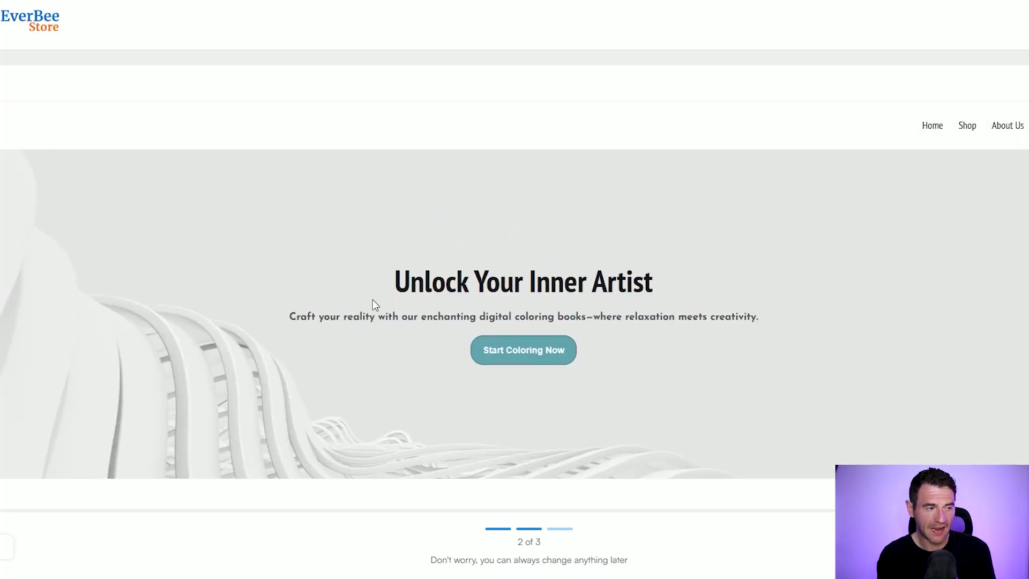
pyautogui.scroll(-6, 972, 280)
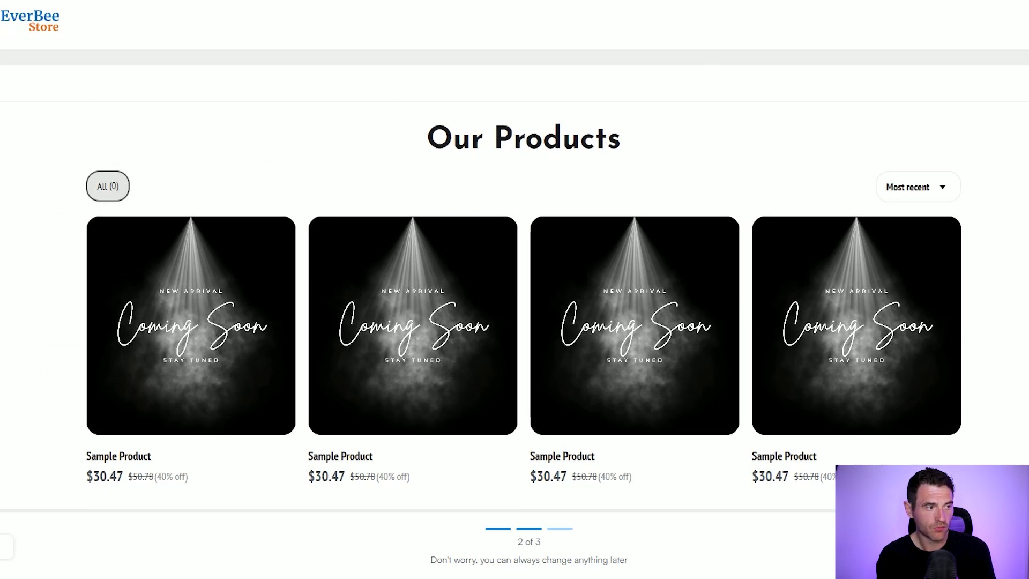
pyautogui.scroll(-1, 523, 308)
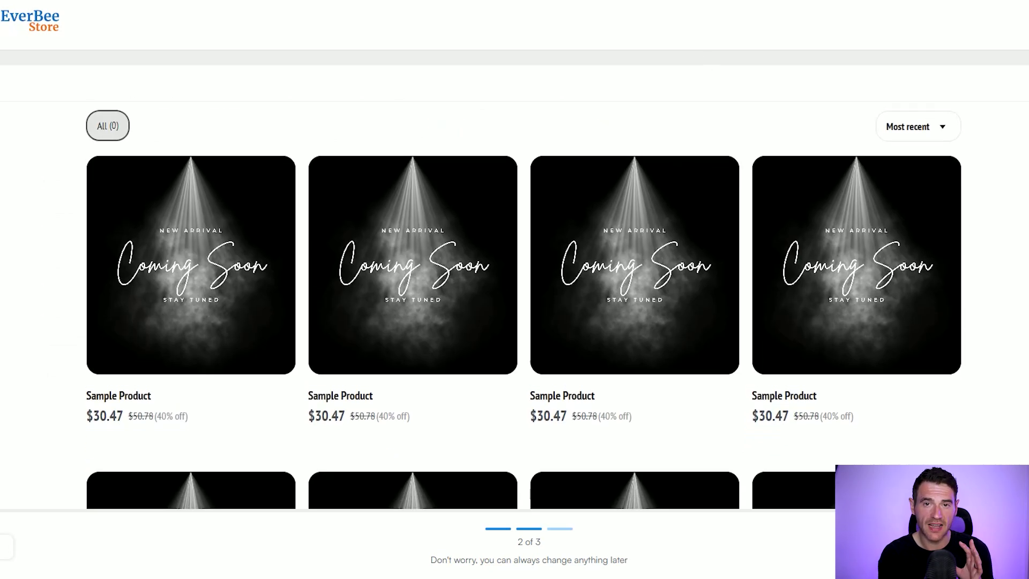
pyautogui.scroll(1, 523, 308)
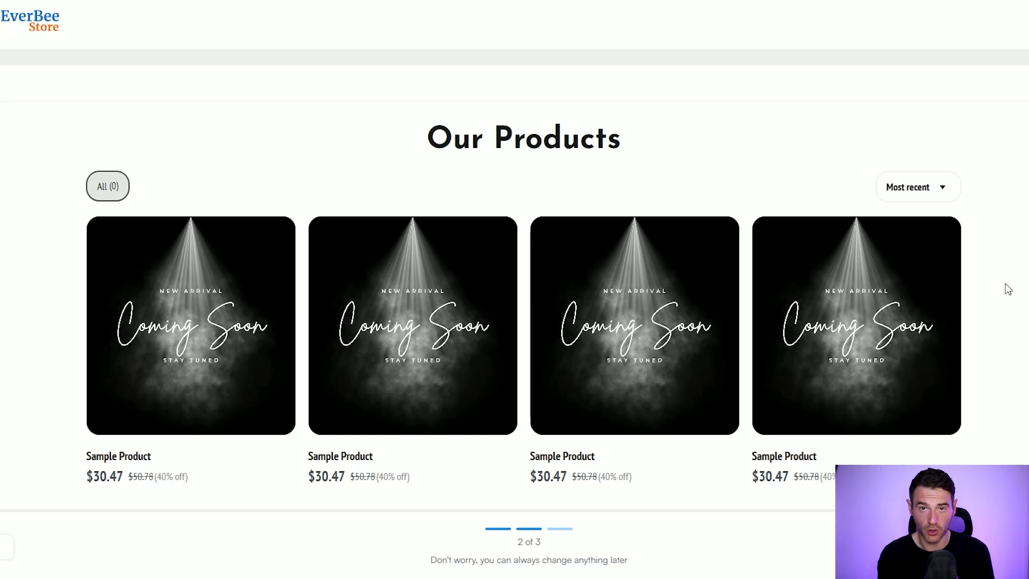
pyautogui.scroll(-8, 1004, 286)
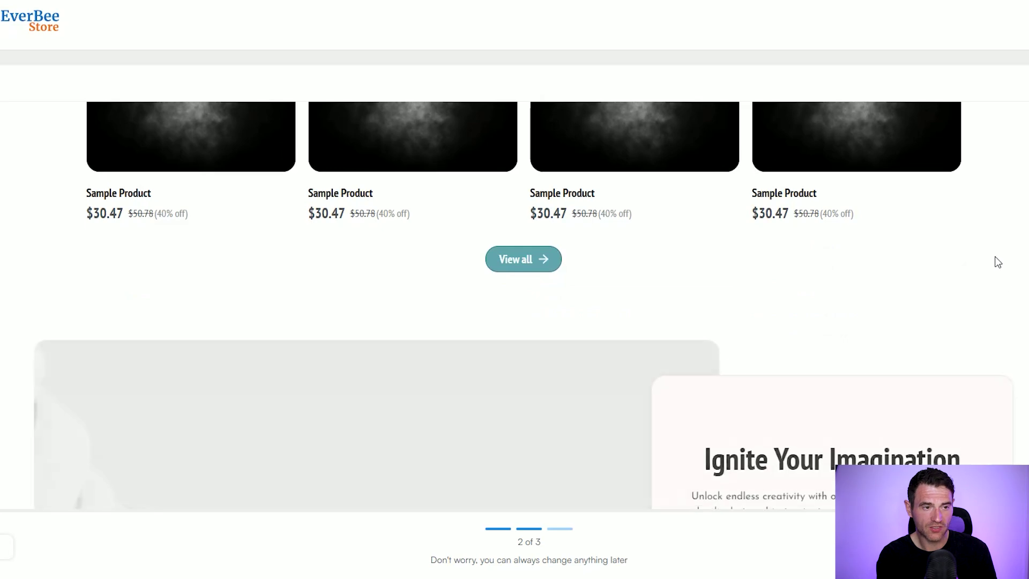
pyautogui.scroll(-1, 996, 260)
pyautogui.scroll(-3, 997, 261)
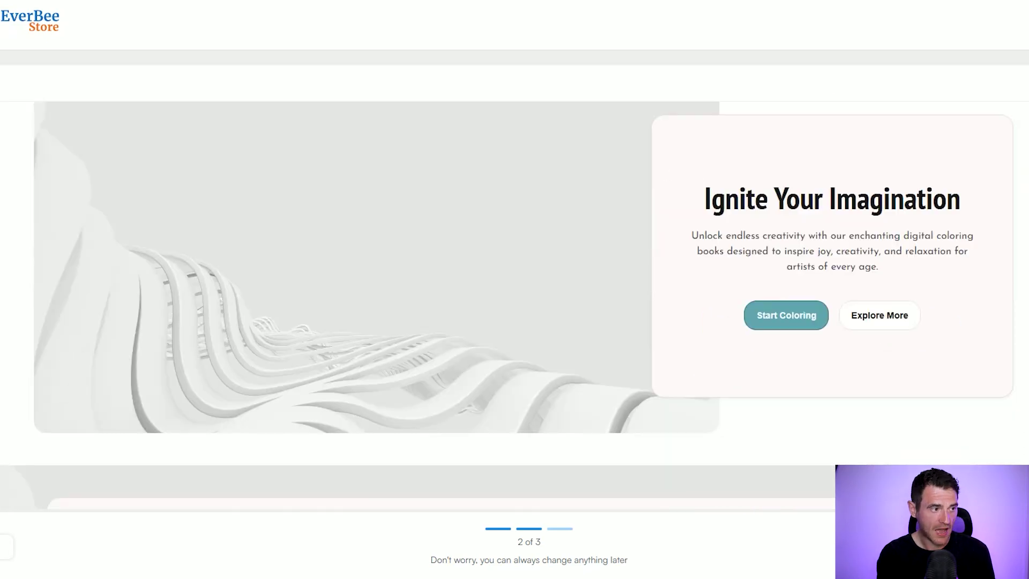
pyautogui.scroll(-6, 515, 300)
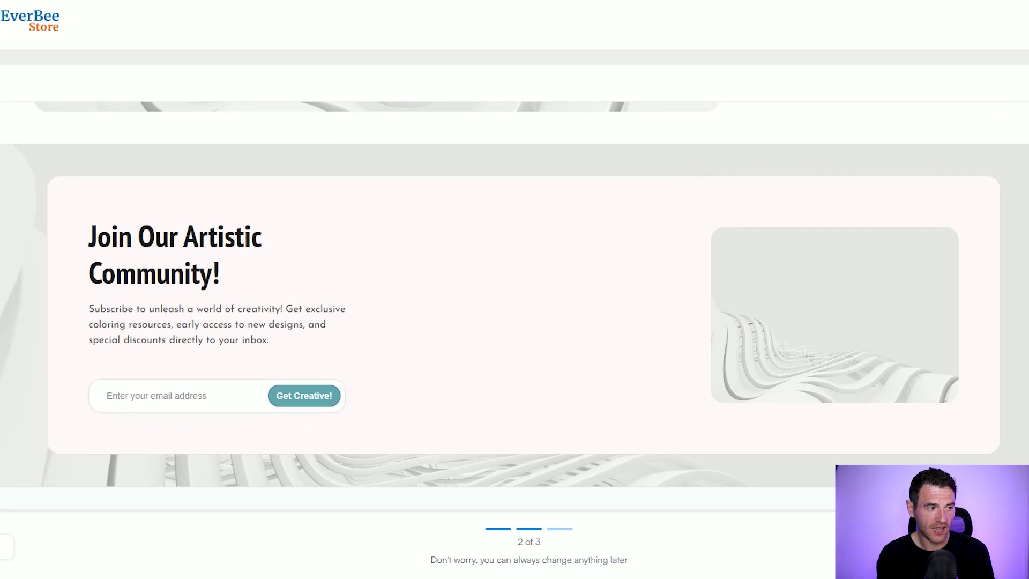
pyautogui.scroll(1, 141, 171)
pyautogui.click(196, 459)
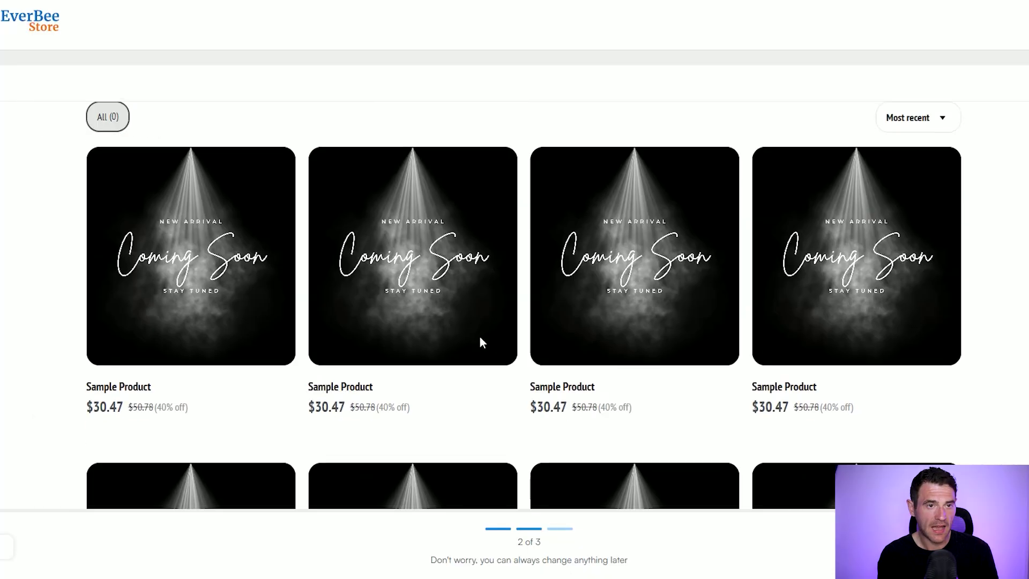
# Switch the homepage preview to mobile layout, then to desktop width
pyautogui.scroll(10, 485, 342)
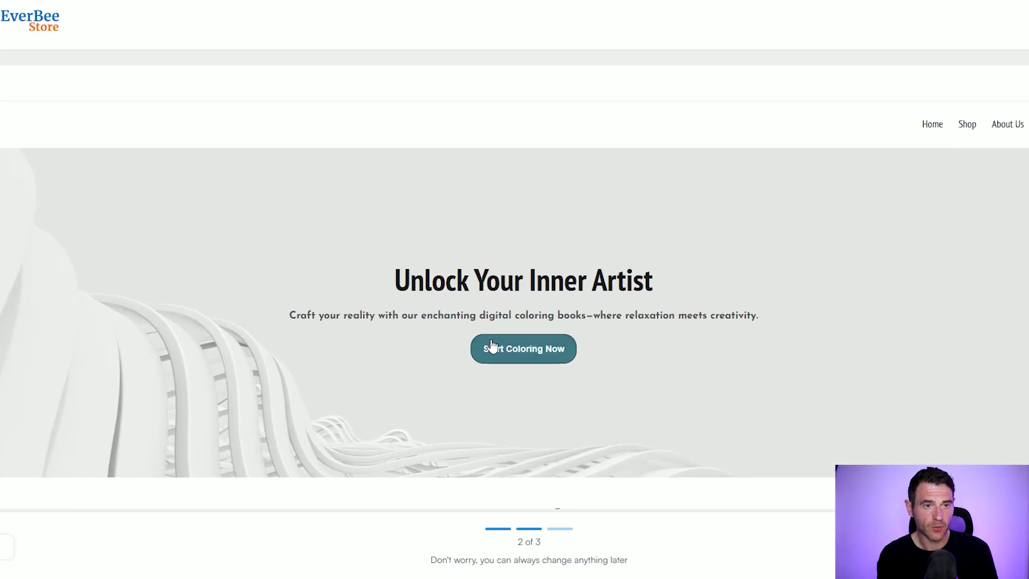
pyautogui.click(1009, 85)
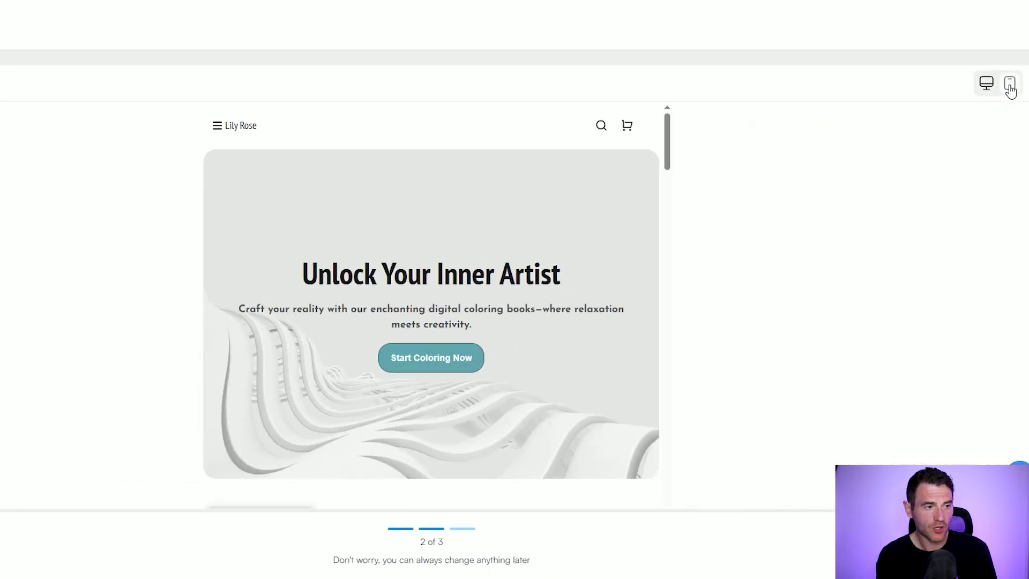
pyautogui.scroll(-15, 542, 257)
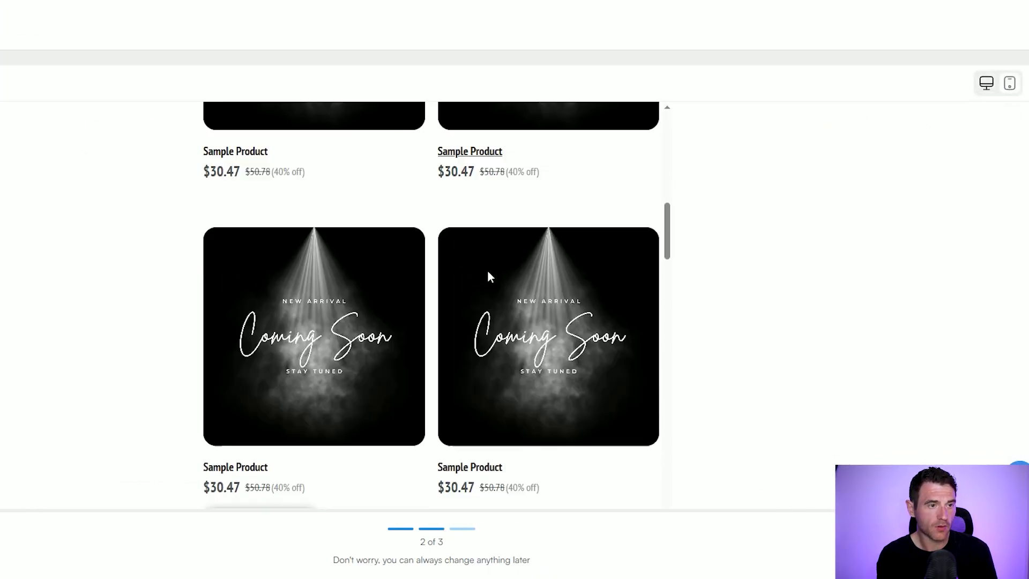
pyautogui.scroll(15, 540, 332)
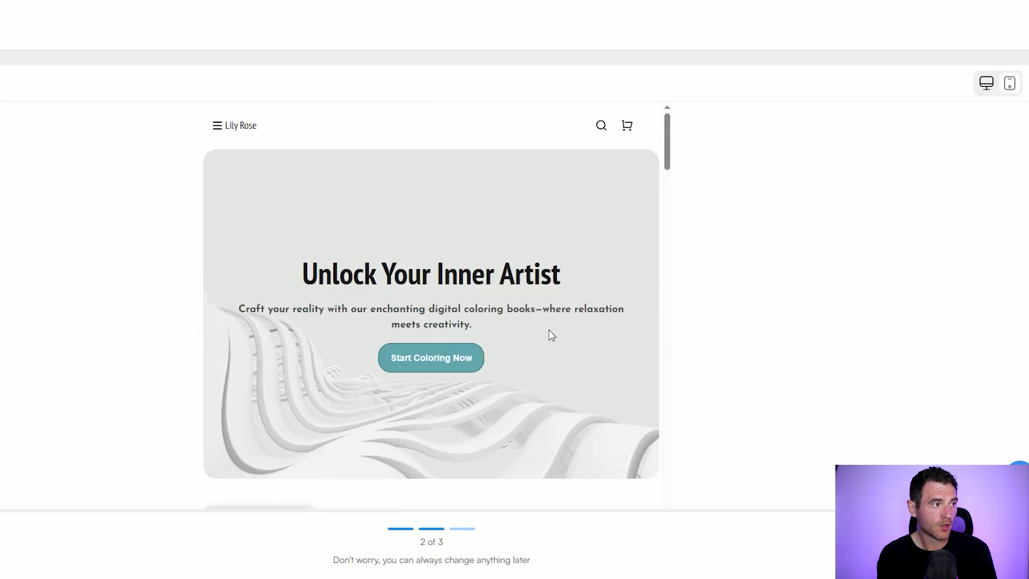
pyautogui.click(986, 83)
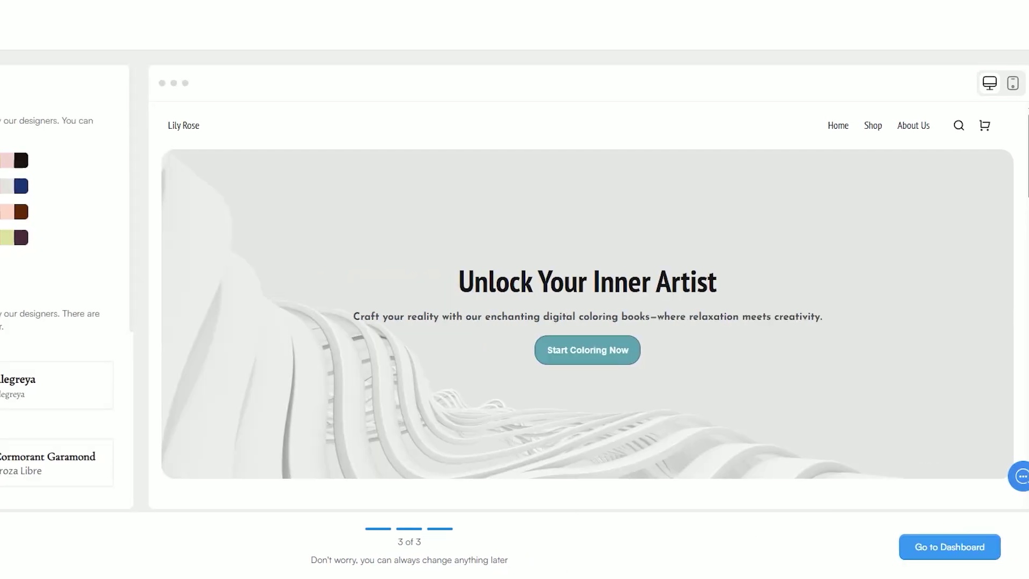
# Try several colour palettes and apply the pink, grey and navy one
pyautogui.click(30, 239)
pyautogui.click(137, 190)
pyautogui.click(185, 213)
pyautogui.click(185, 237)
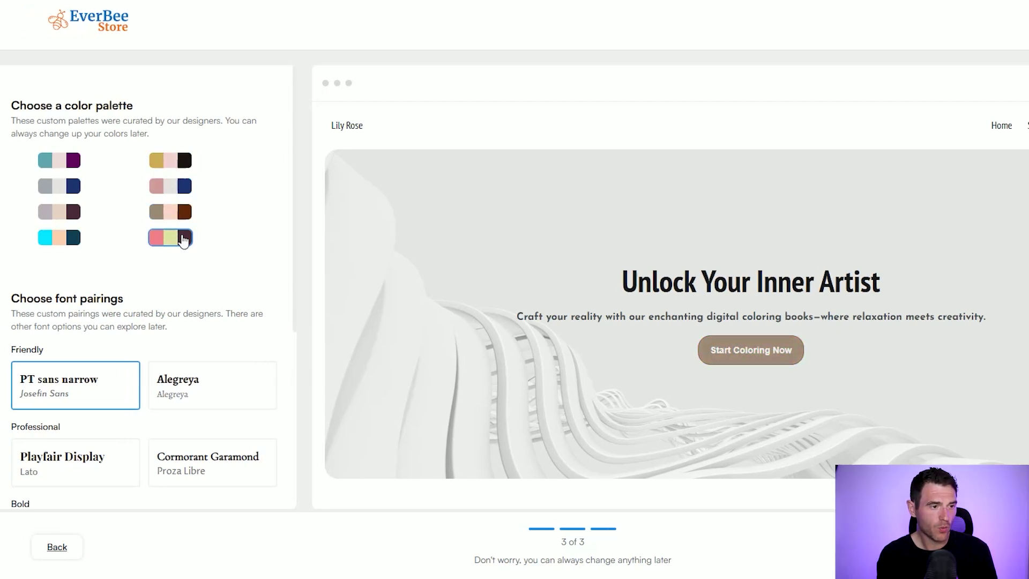
pyautogui.click(172, 182)
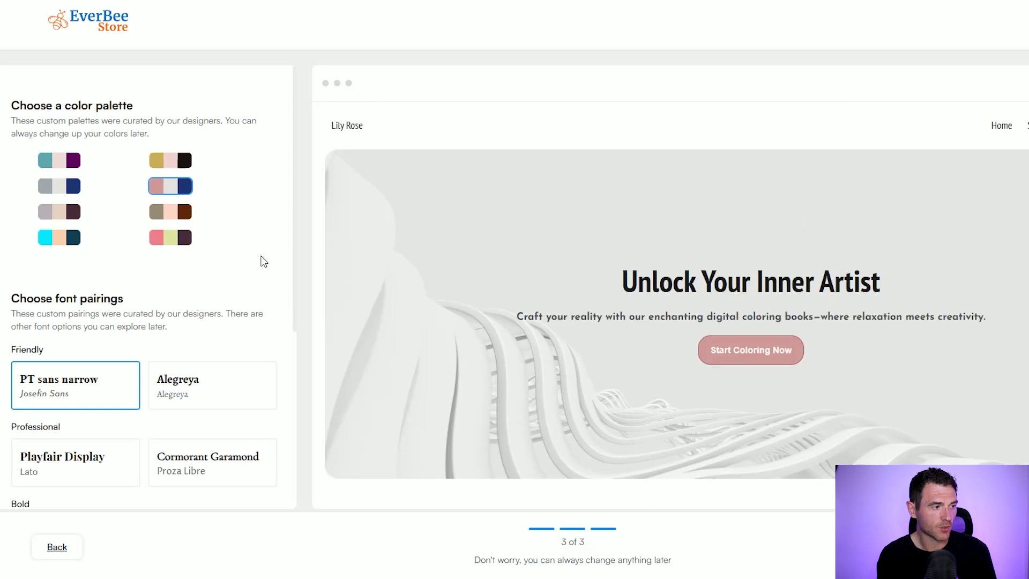
# Compare Oswald and Abril Fatface, apply the Source Sans Pro font pairing, and finish setup
pyautogui.scroll(-2, 249, 257)
pyautogui.scroll(-3, 249, 253)
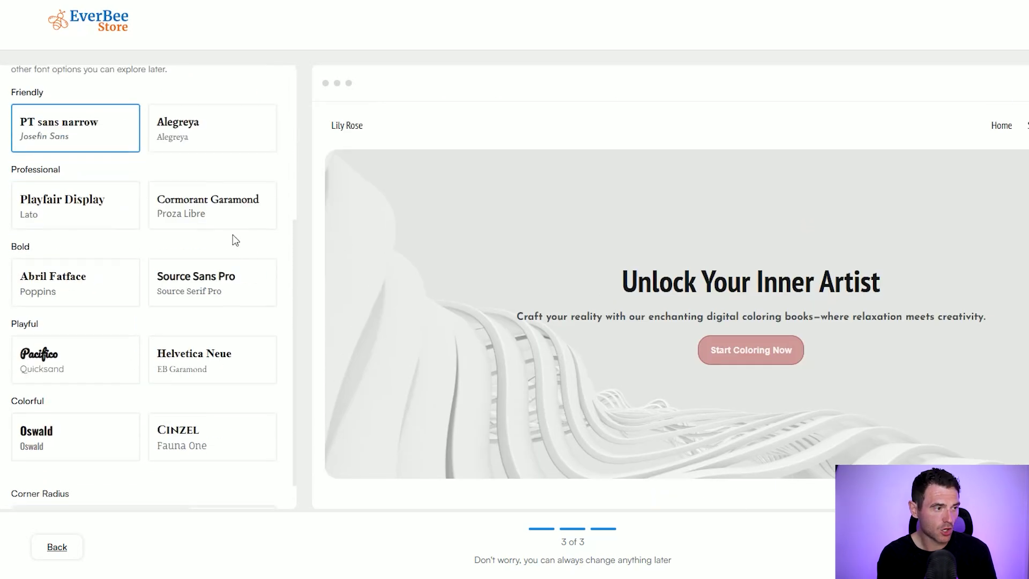
pyautogui.scroll(-1, 232, 237)
pyautogui.scroll(-1, 236, 240)
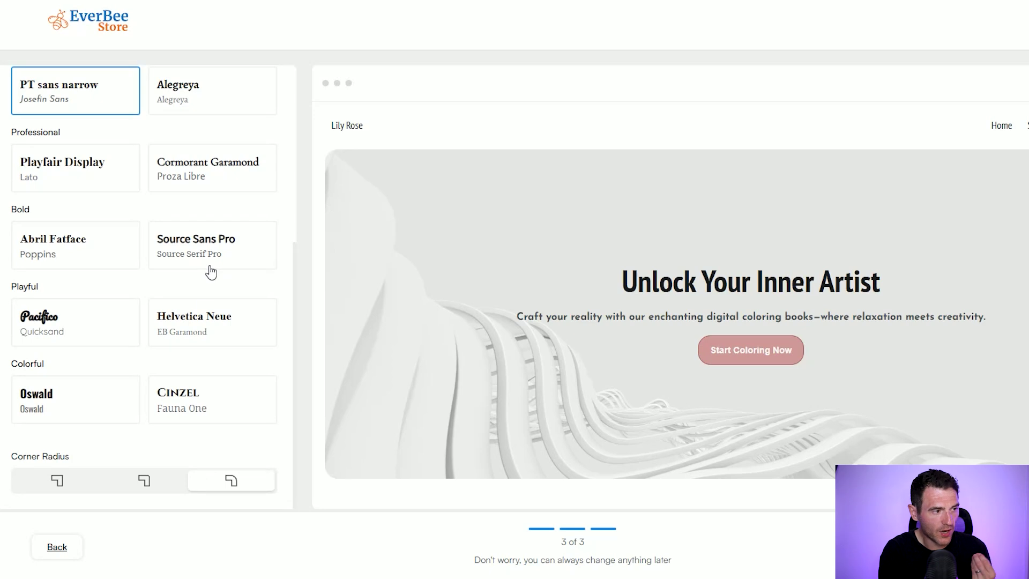
pyautogui.click(102, 399)
pyautogui.click(133, 262)
pyautogui.click(224, 261)
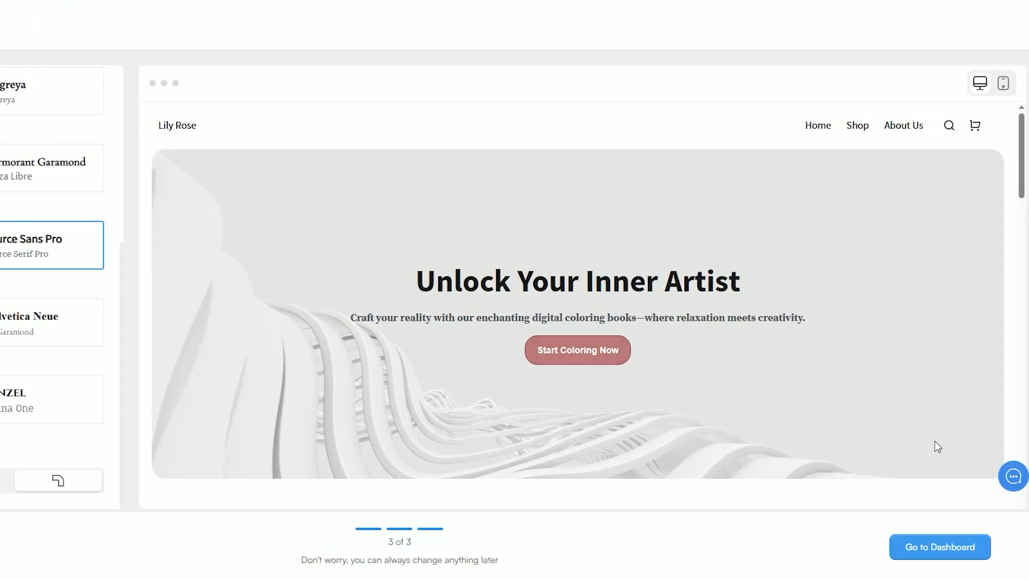
pyautogui.click(962, 548)
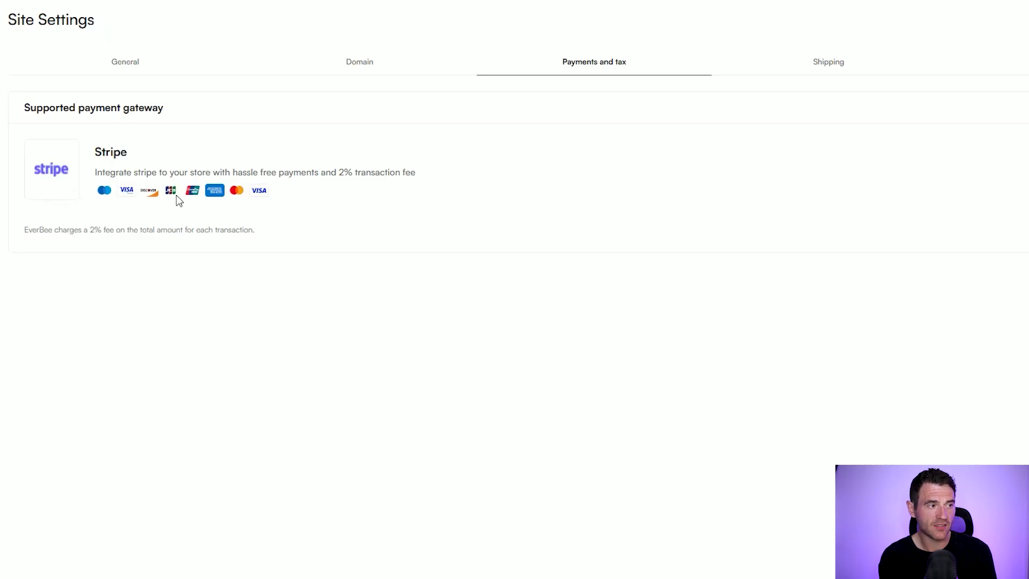
# Highlight the Stripe integration description and its 2% transaction fee on the Payments and tax tab
pyautogui.moveTo(110, 172); pyautogui.dragTo(274, 175)
pyautogui.click(316, 174)
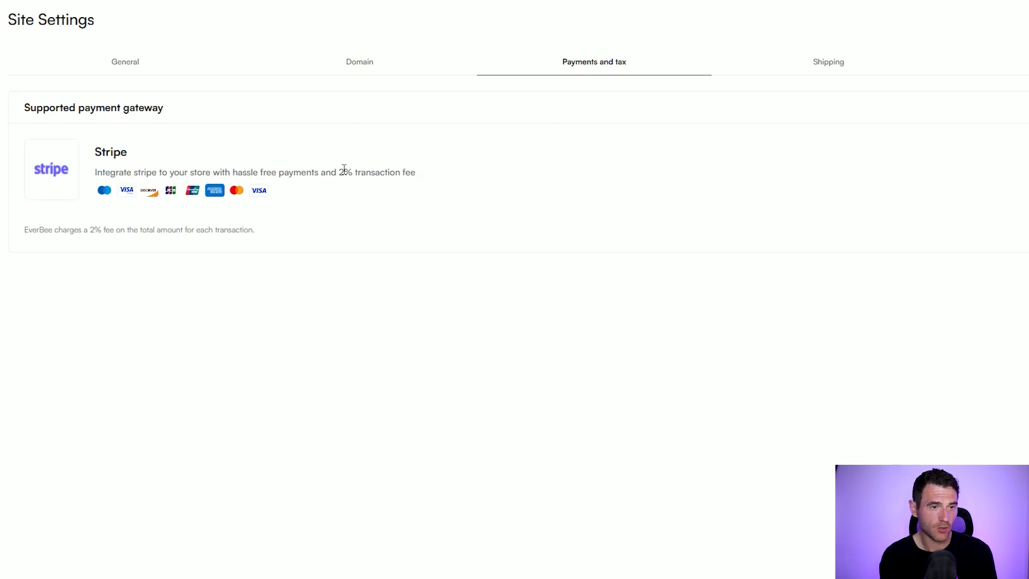
pyautogui.moveTo(373, 172); pyautogui.dragTo(419, 169)
pyautogui.click(419, 169)
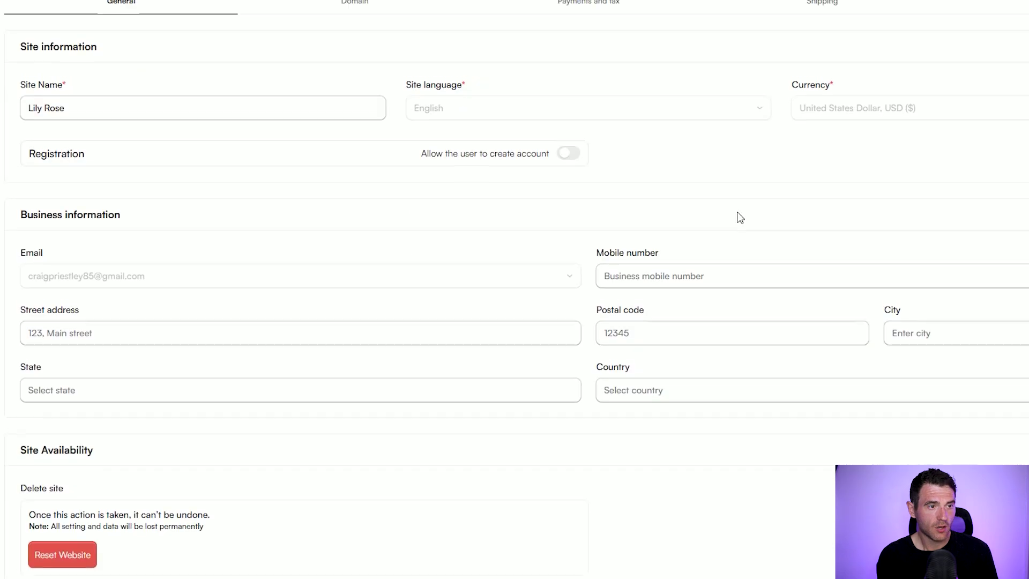
pyautogui.scroll(1, 737, 216)
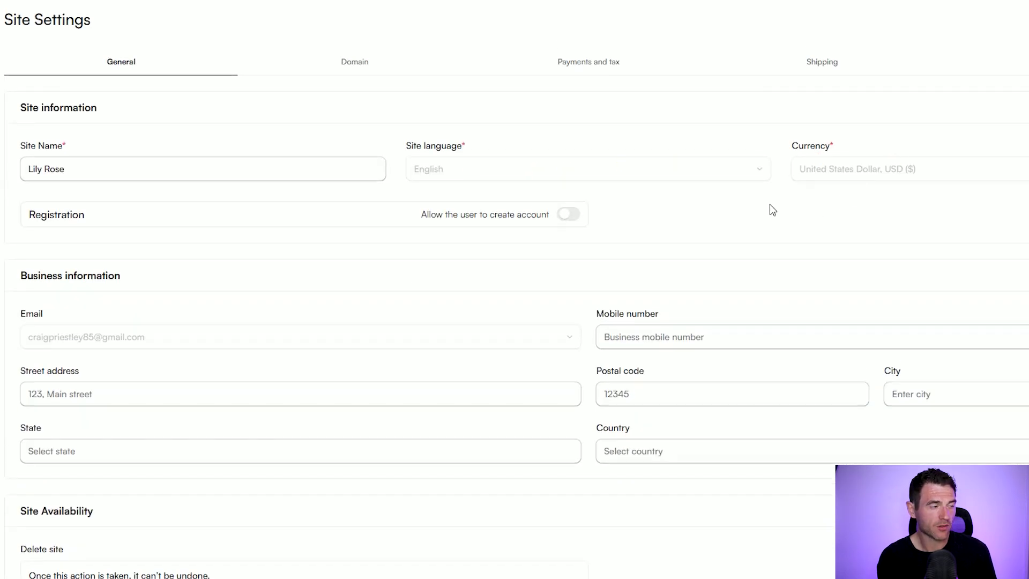
pyautogui.scroll(-3, 769, 209)
pyautogui.scroll(3, 471, 381)
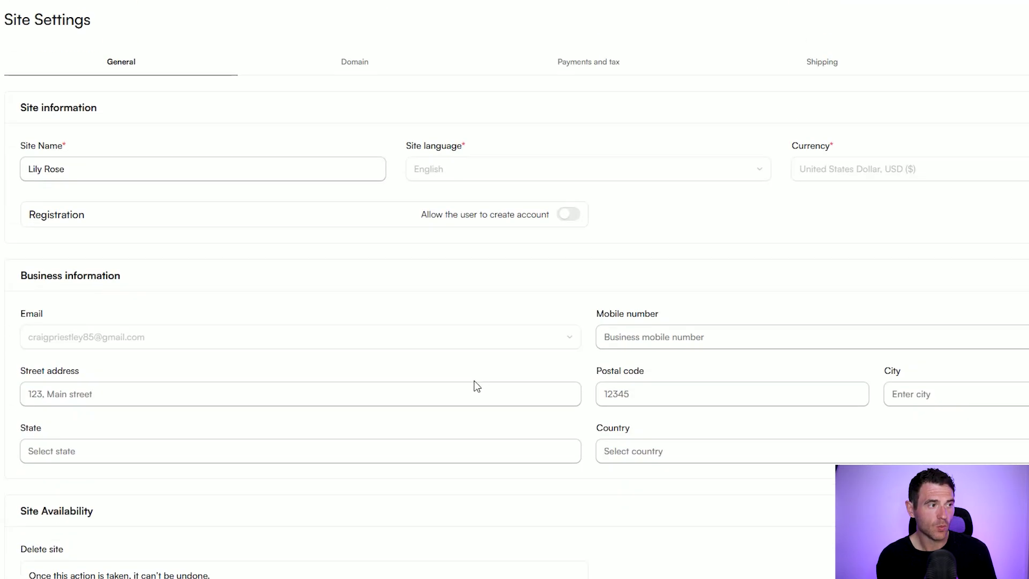
# Review the Domain, Shipping and Header Scripts settings tabs, then return to the dashboard
pyautogui.click(355, 64)
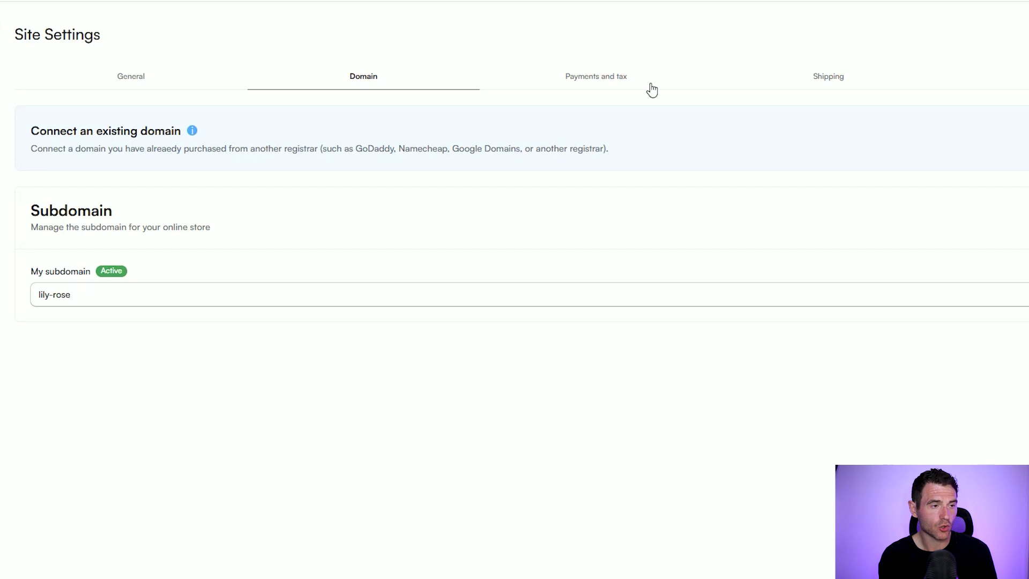
pyautogui.click(828, 81)
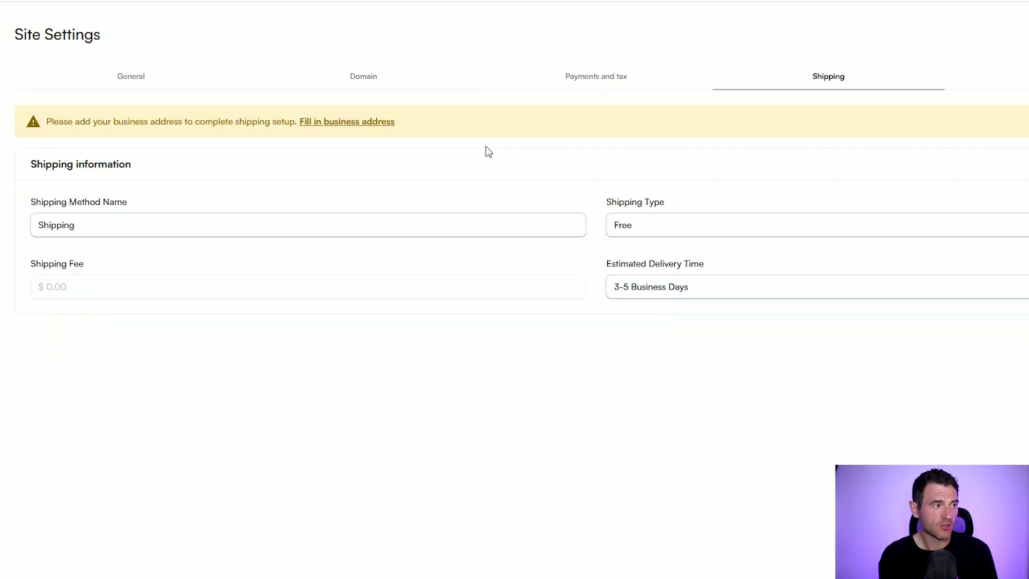
pyautogui.click(1007, 77)
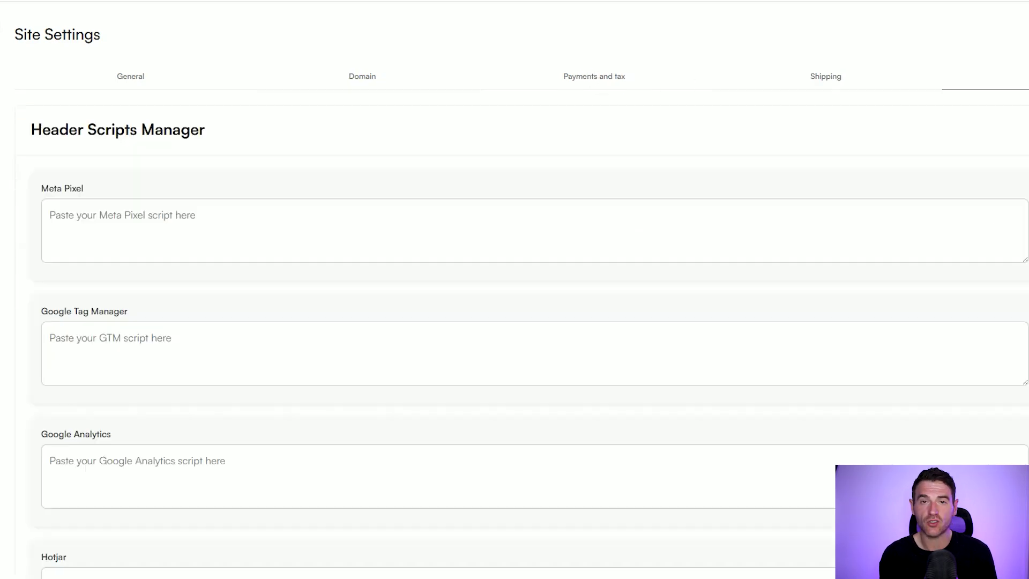
pyautogui.scroll(-1, 718, 216)
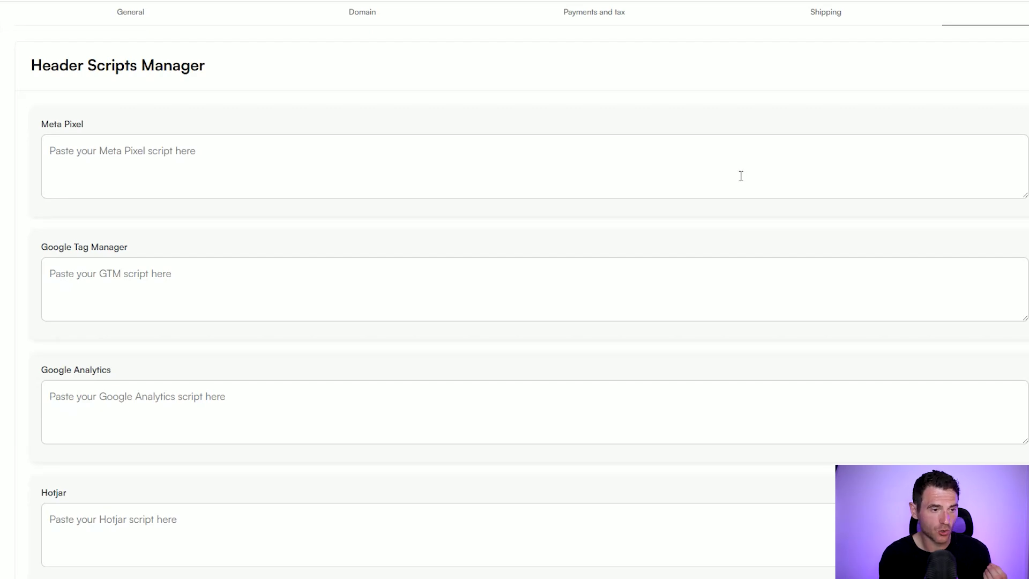
pyautogui.scroll(-1, 691, 235)
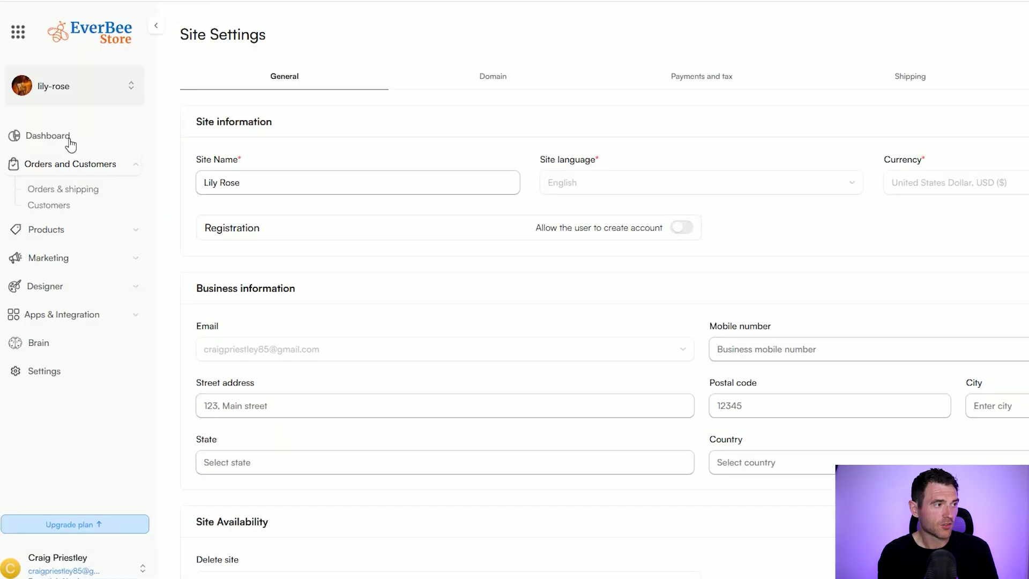
pyautogui.click(64, 138)
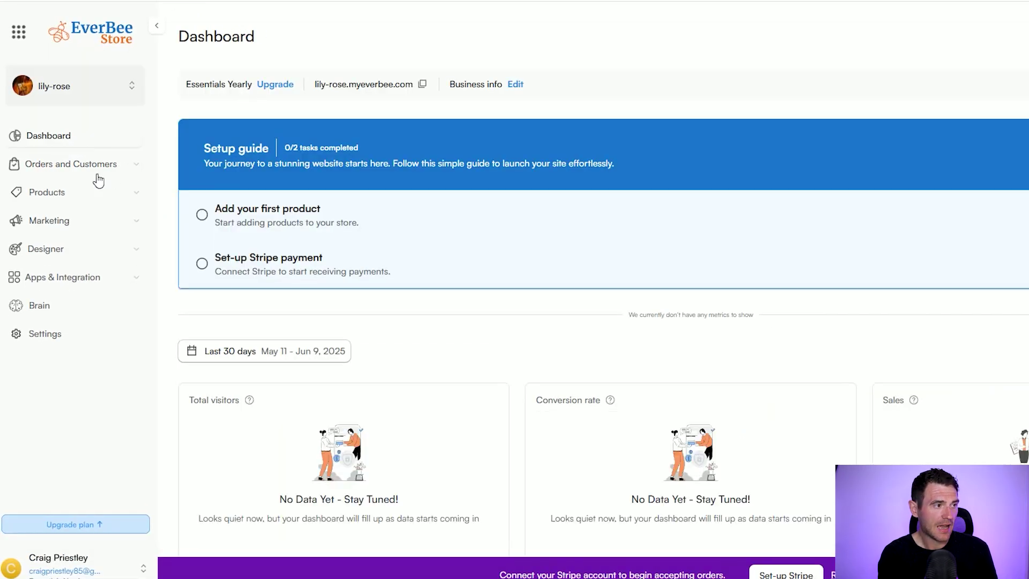
# Expand Products, view the Products and Collections lists, and return to Products
pyautogui.click(86, 194)
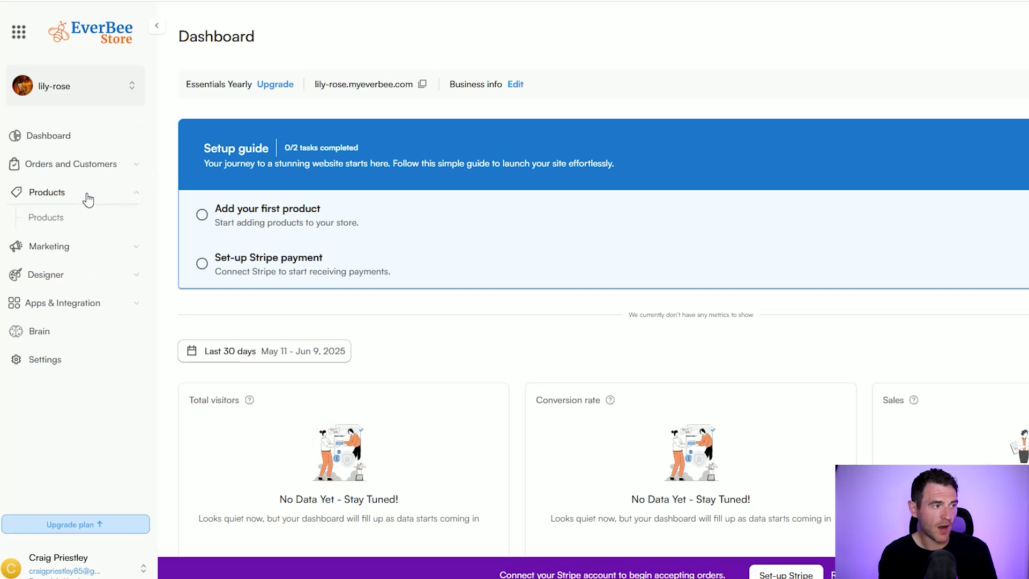
pyautogui.click(62, 219)
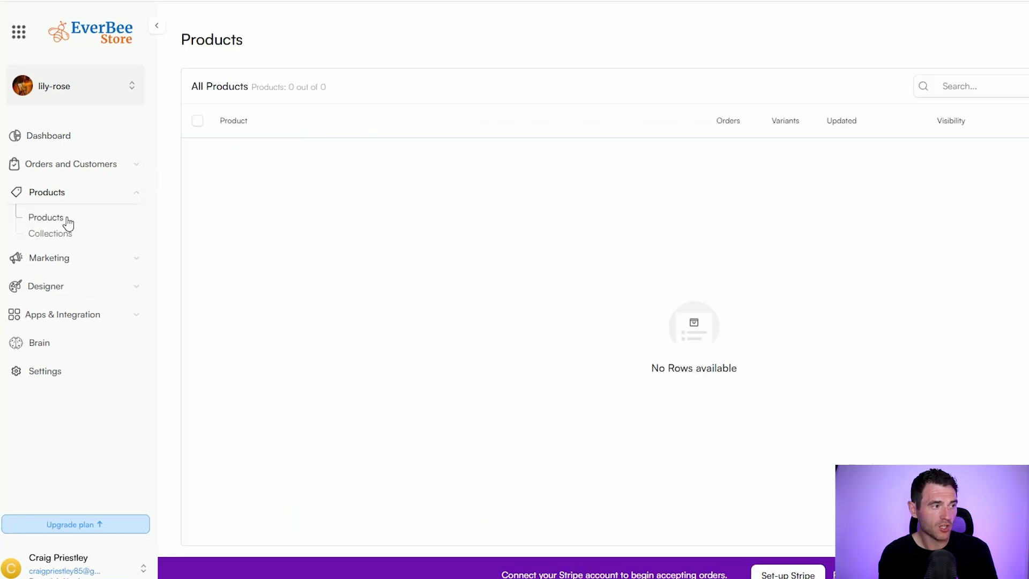
pyautogui.click(67, 240)
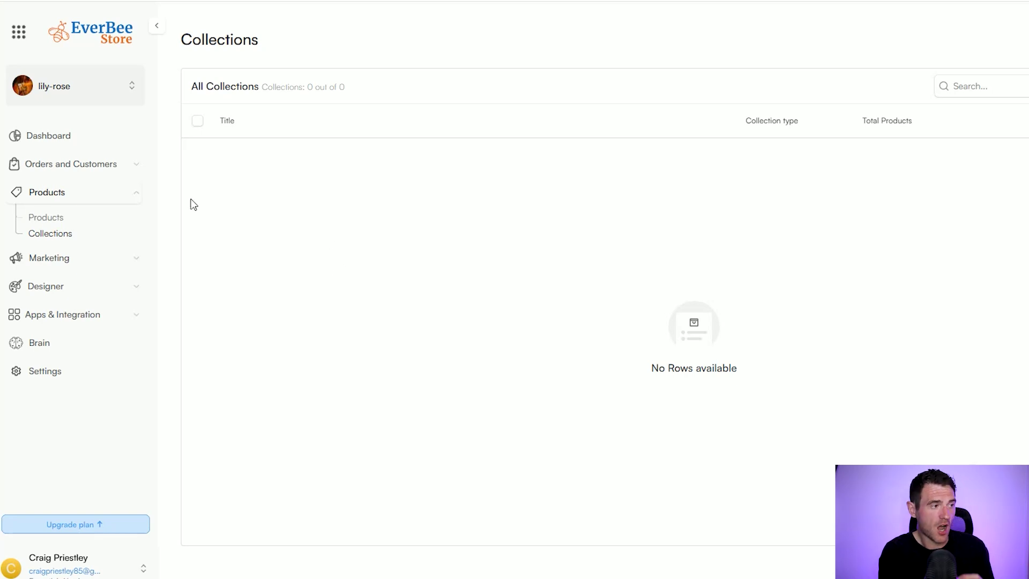
pyautogui.click(61, 218)
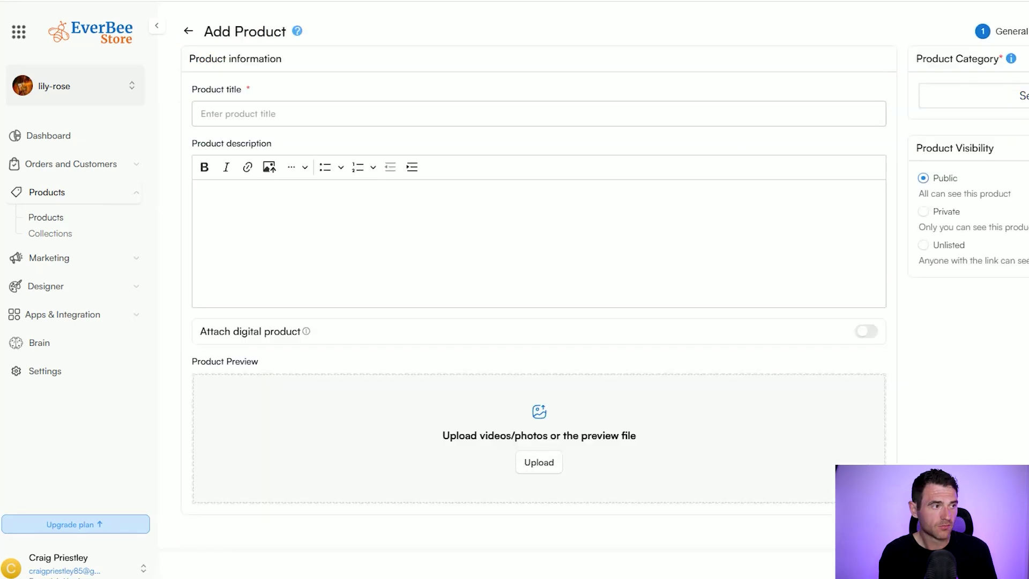
# Enter title 'Test Coloring Book' and description 'Blahdy blah', keeping Attach digital product on
pyautogui.click(412, 114)
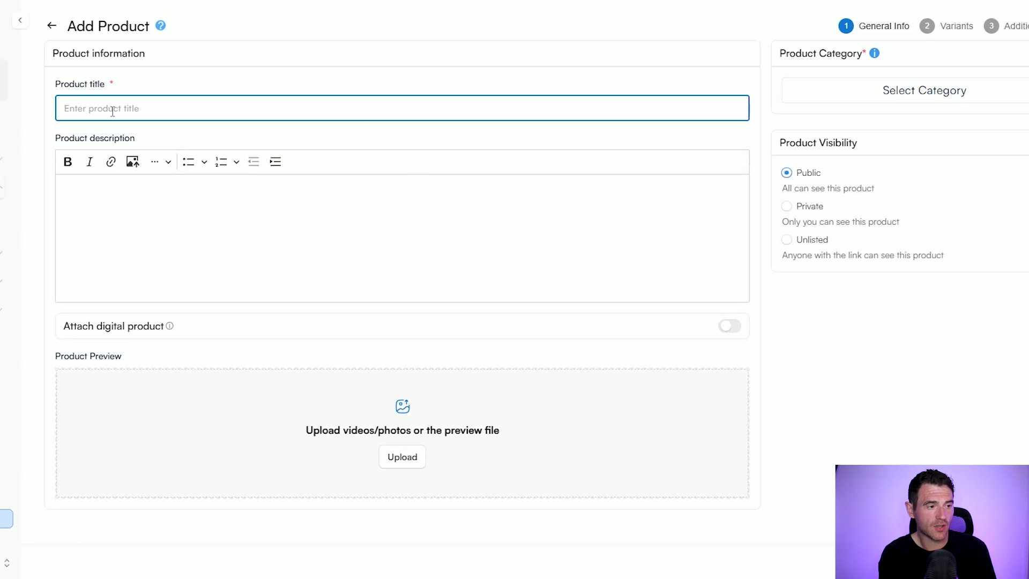
pyautogui.click(366, 192)
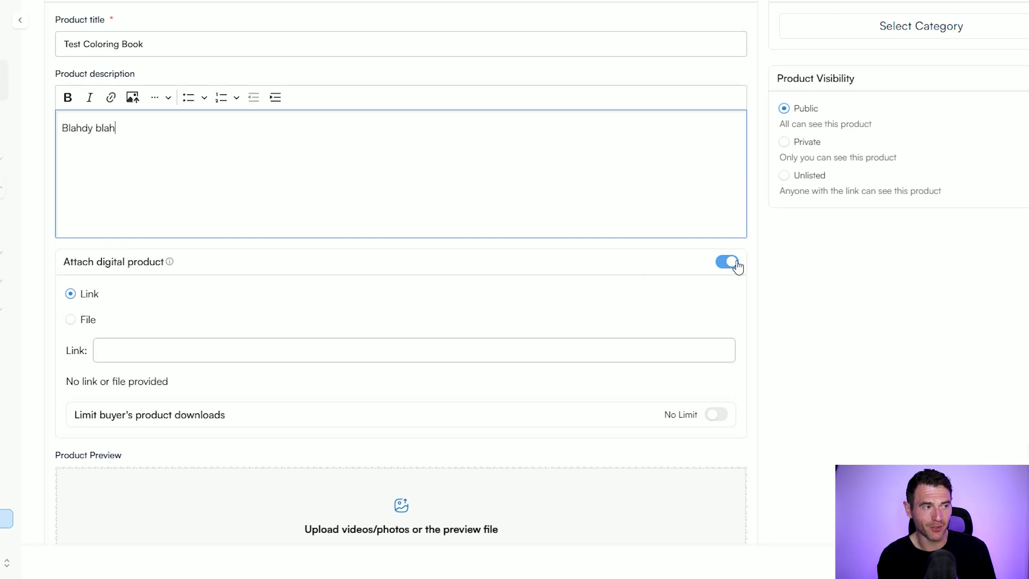
pyautogui.click(729, 262)
pyautogui.click(730, 328)
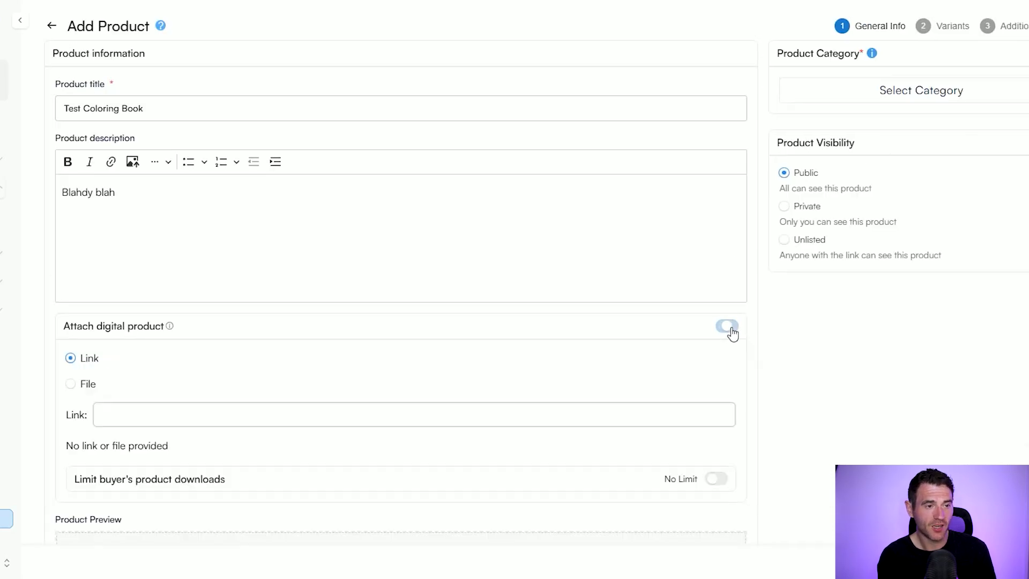
# Set the digital product delivery to File and toggle the download limit on and off
pyautogui.moveTo(164, 331)
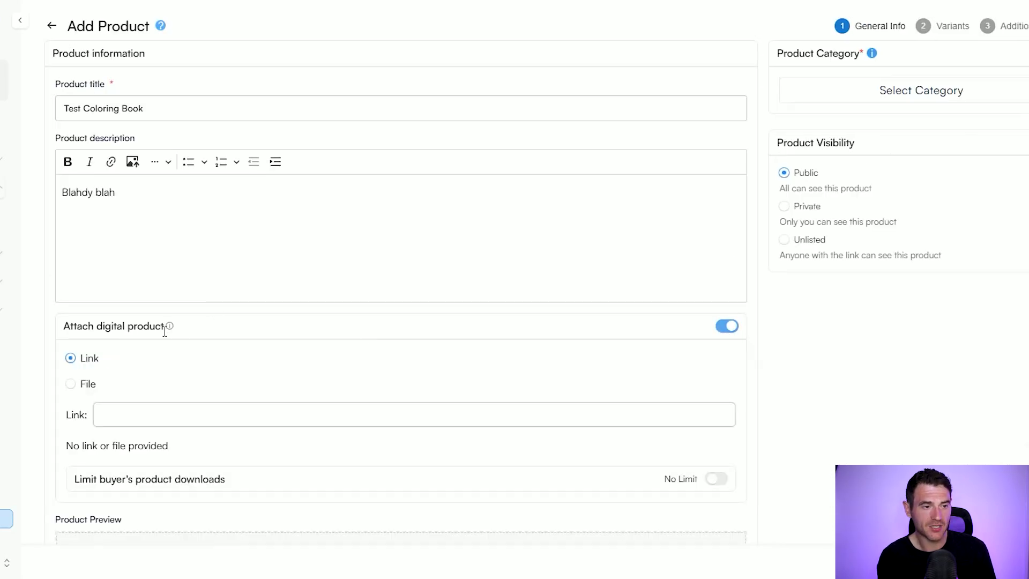
pyautogui.scroll(-1, 243, 338)
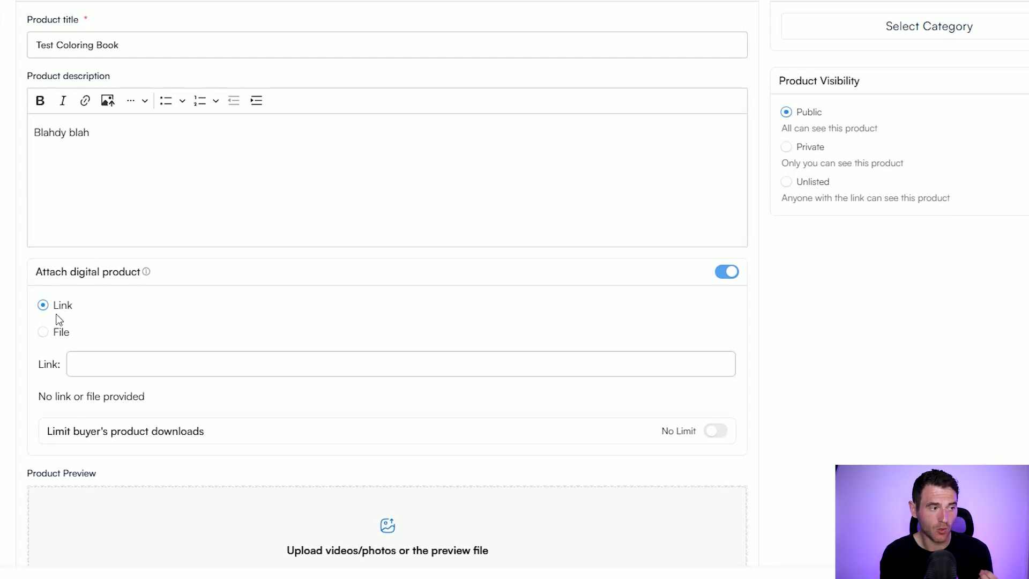
pyautogui.click(54, 333)
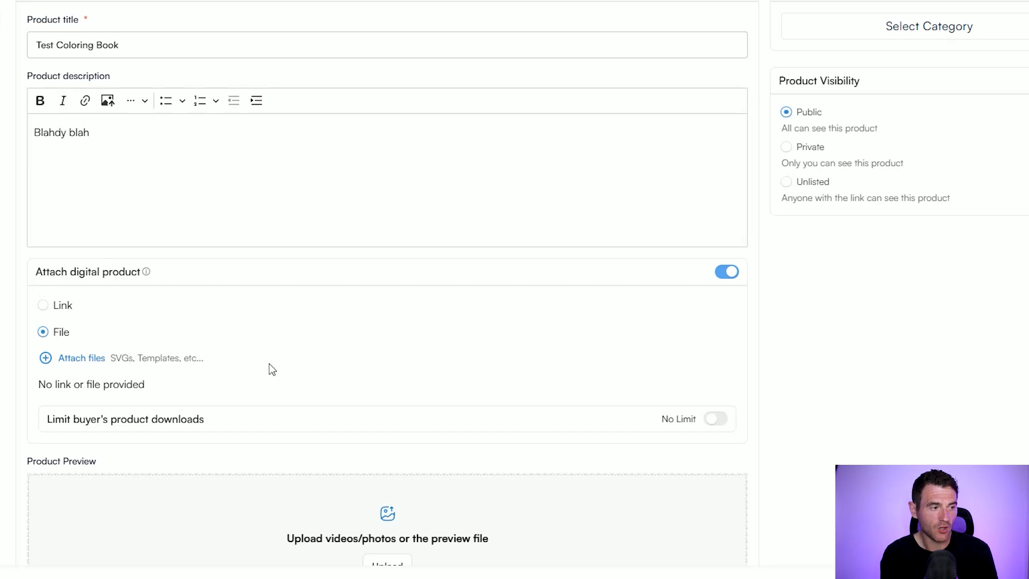
pyautogui.moveTo(47, 419); pyautogui.dragTo(181, 421)
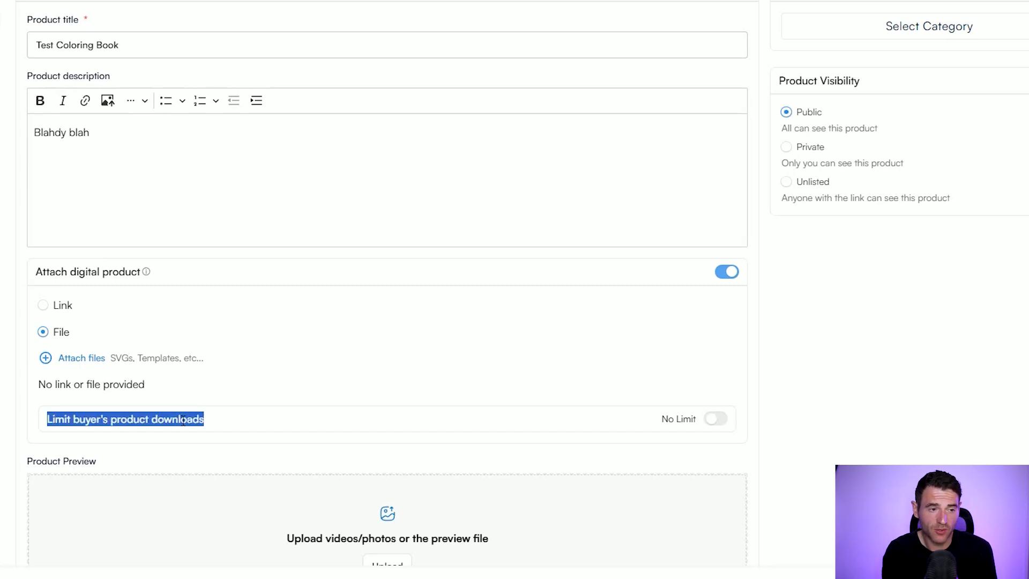
pyautogui.click(721, 421)
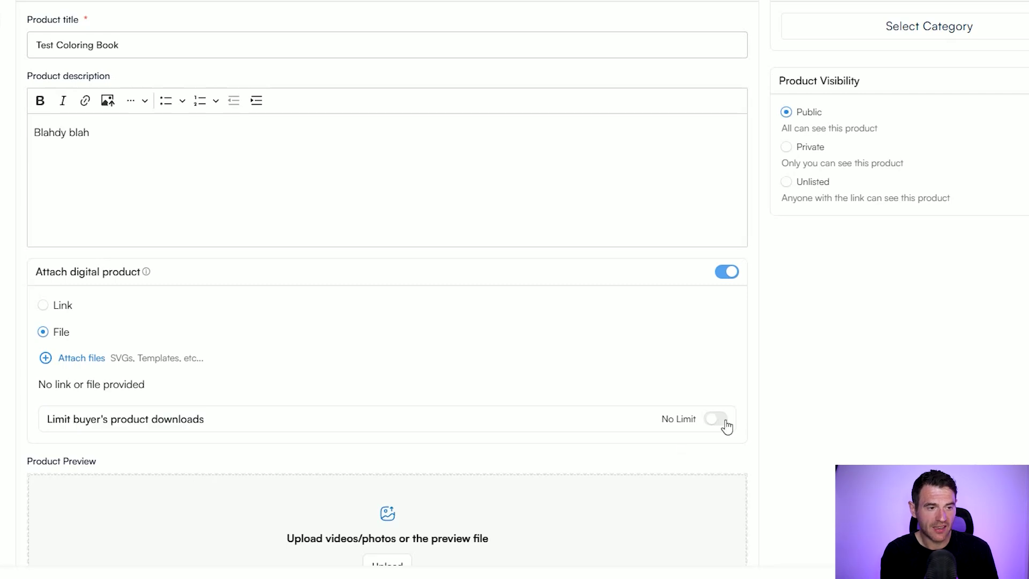
pyautogui.click(722, 421)
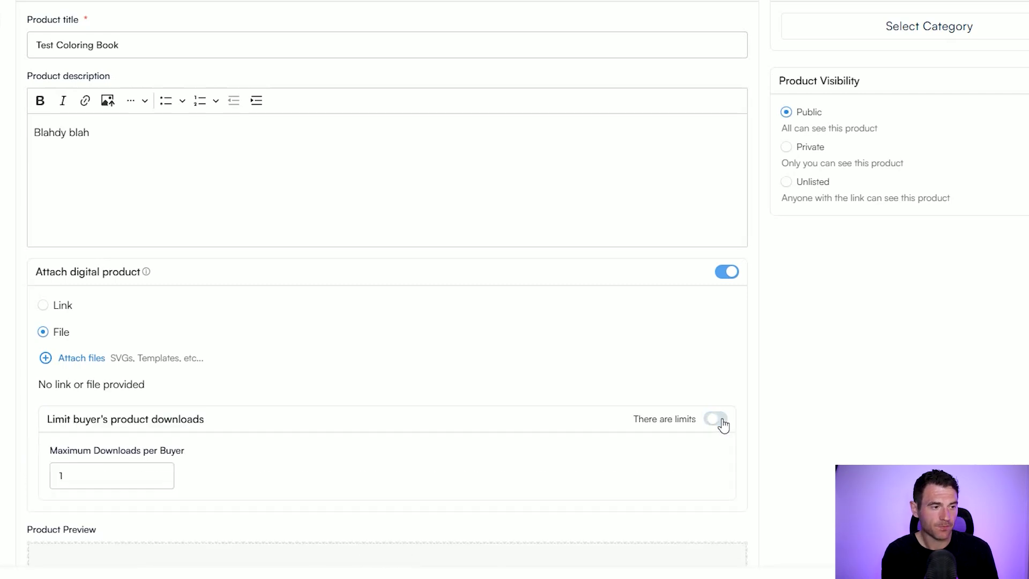
pyautogui.scroll(-1, 783, 364)
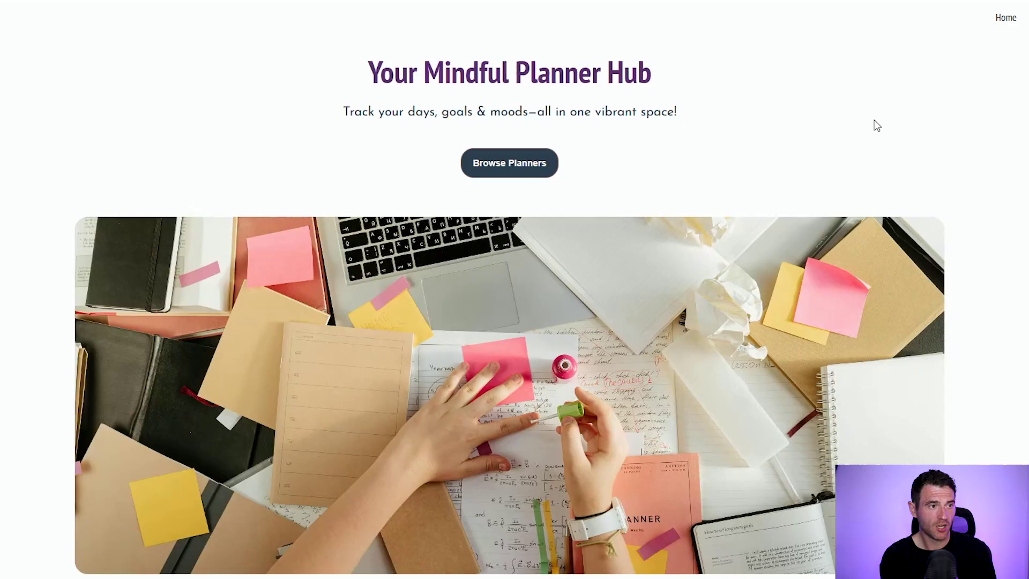
# Open the planner store's MoodPlan Yearly Life Goal Tracker product
pyautogui.scroll(-10, 972, 206)
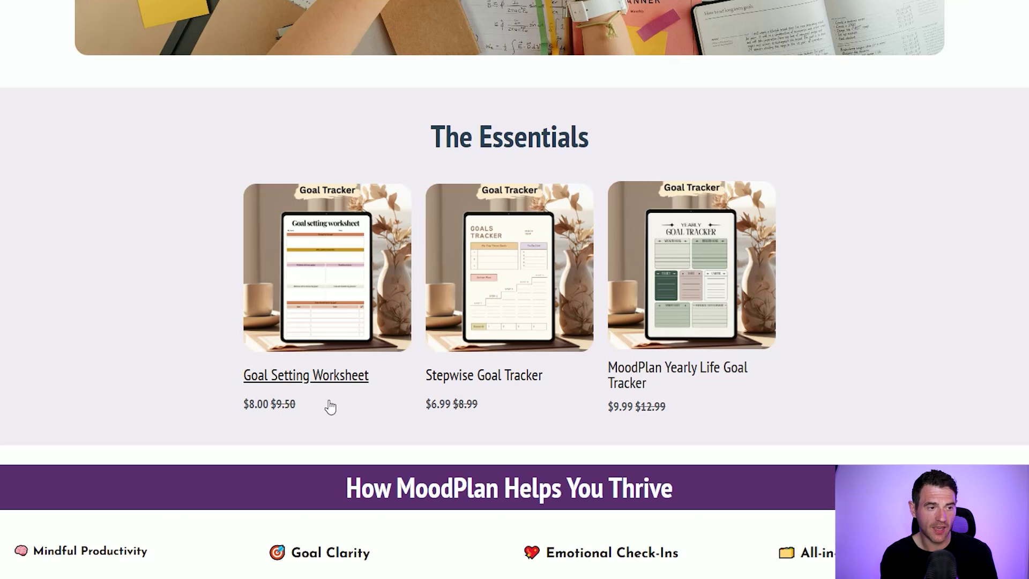
pyautogui.click(632, 383)
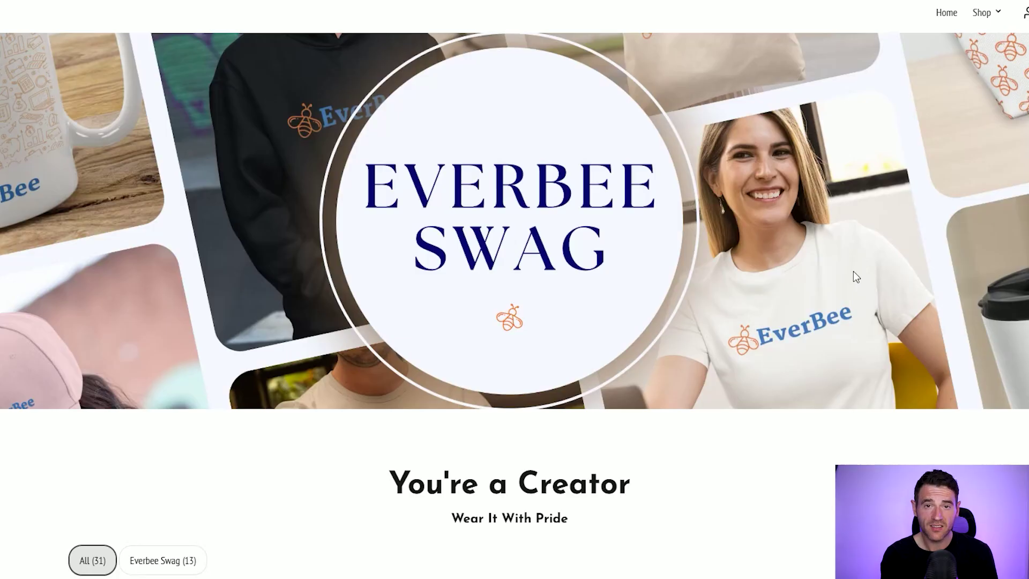
# Open the Confidence Wear product and view its pink, navy and teal shirt photos
pyautogui.scroll(-8, 832, 293)
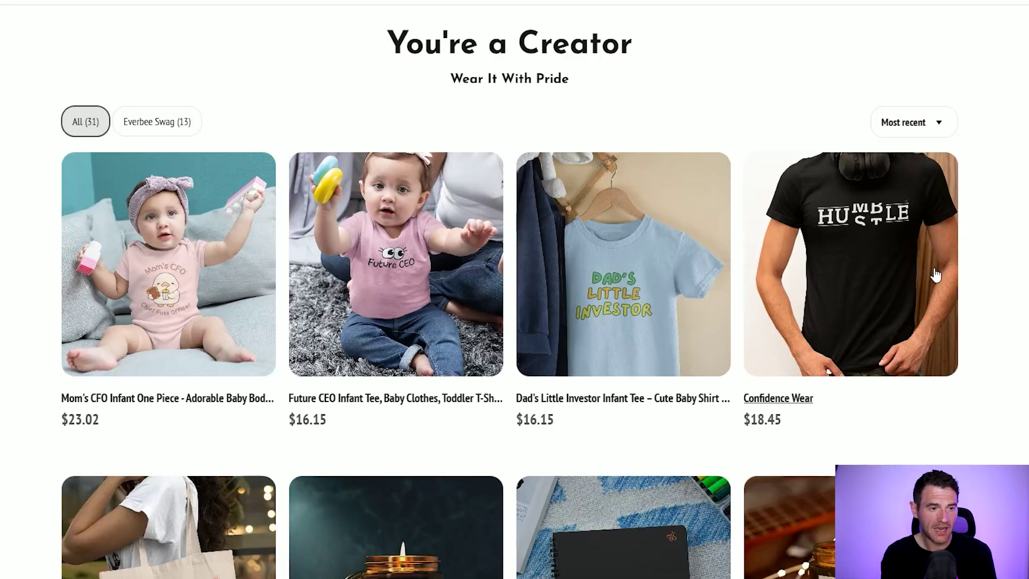
pyautogui.scroll(-4, 935, 275)
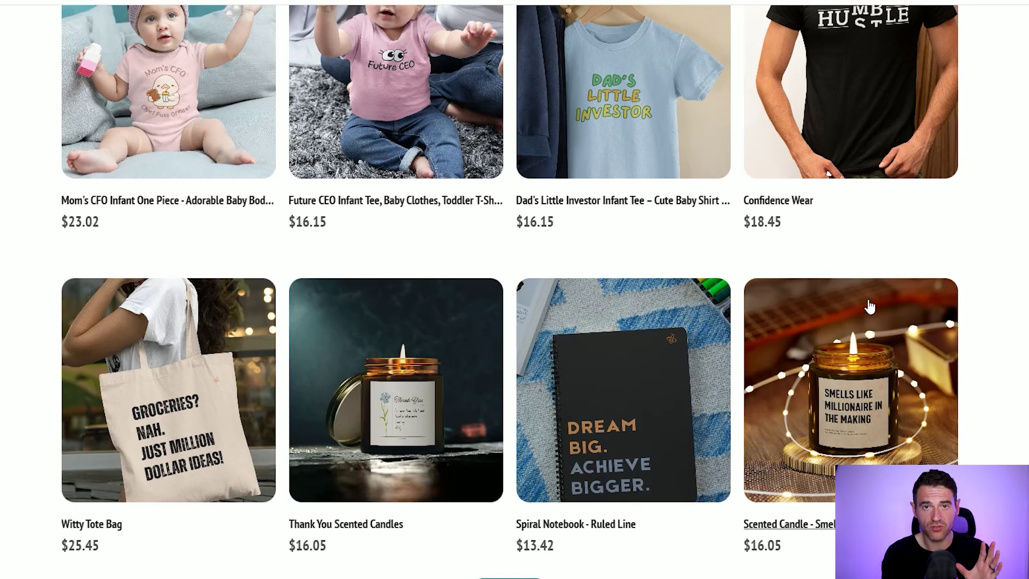
pyautogui.click(759, 202)
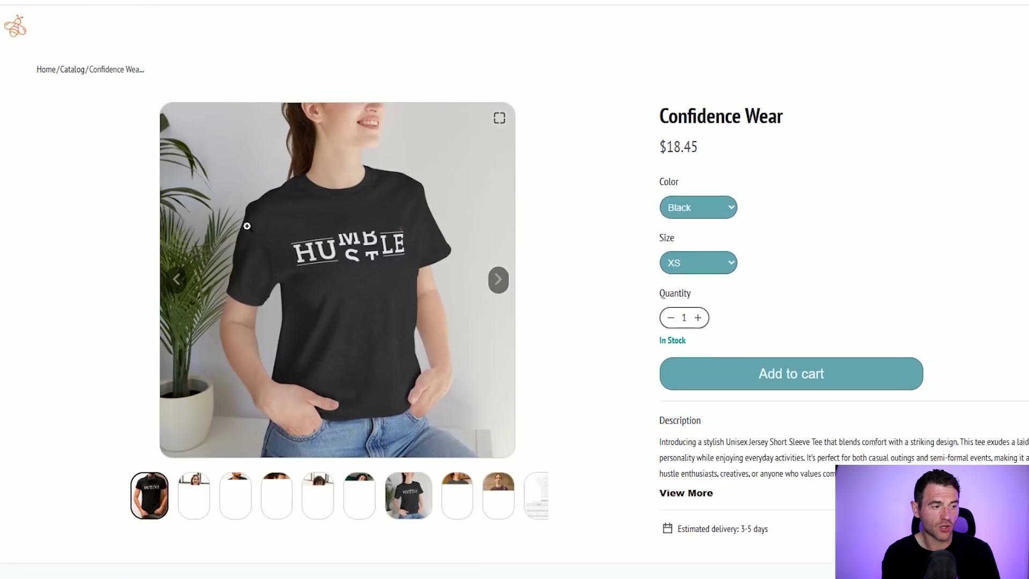
pyautogui.click(193, 490)
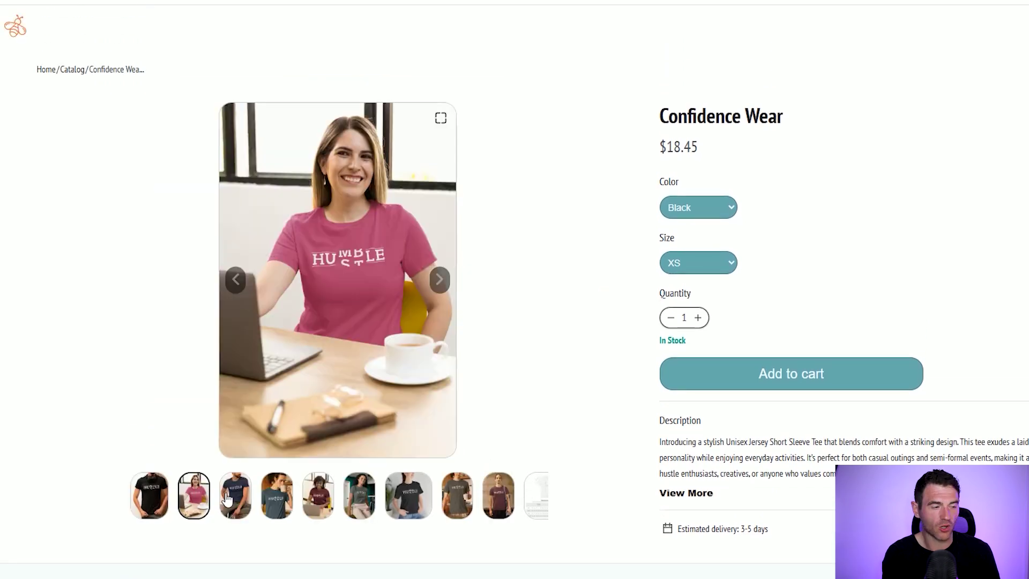
pyautogui.click(229, 498)
pyautogui.click(283, 503)
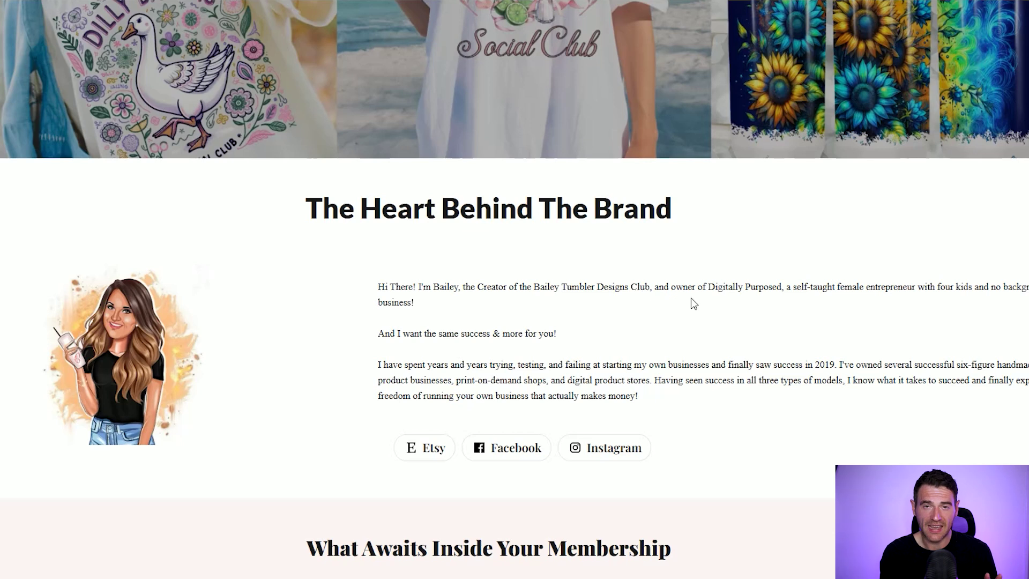
# Scroll the tumbler-design membership store to the 'Designs Built for Makers' and 'Craft & Plan Like a Pro' benefit cards
pyautogui.scroll(-7, 691, 303)
pyautogui.scroll(-1, 927, 193)
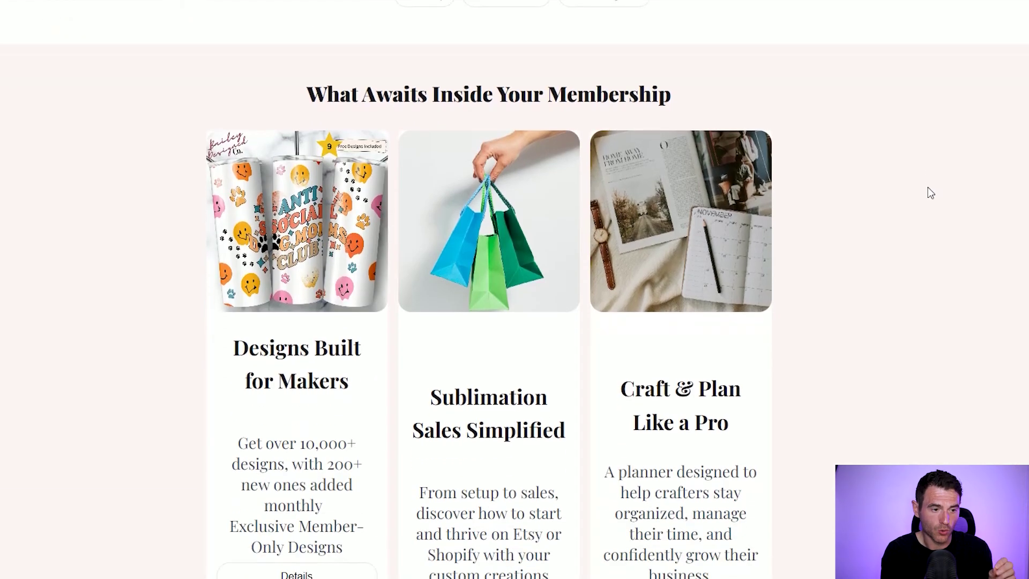
pyautogui.scroll(-1, 941, 130)
pyautogui.scroll(-1, 939, 294)
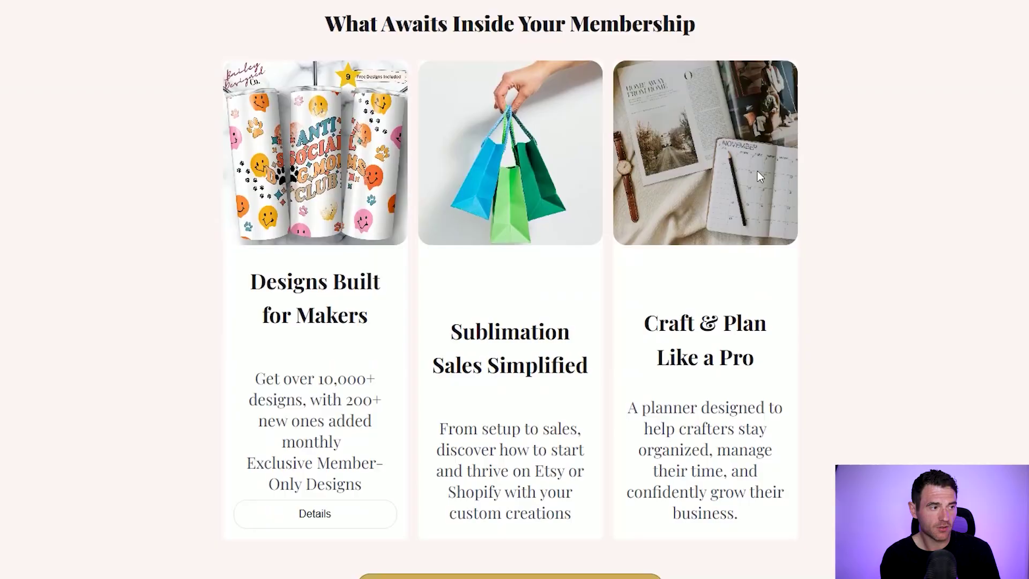
pyautogui.scroll(15, 923, 151)
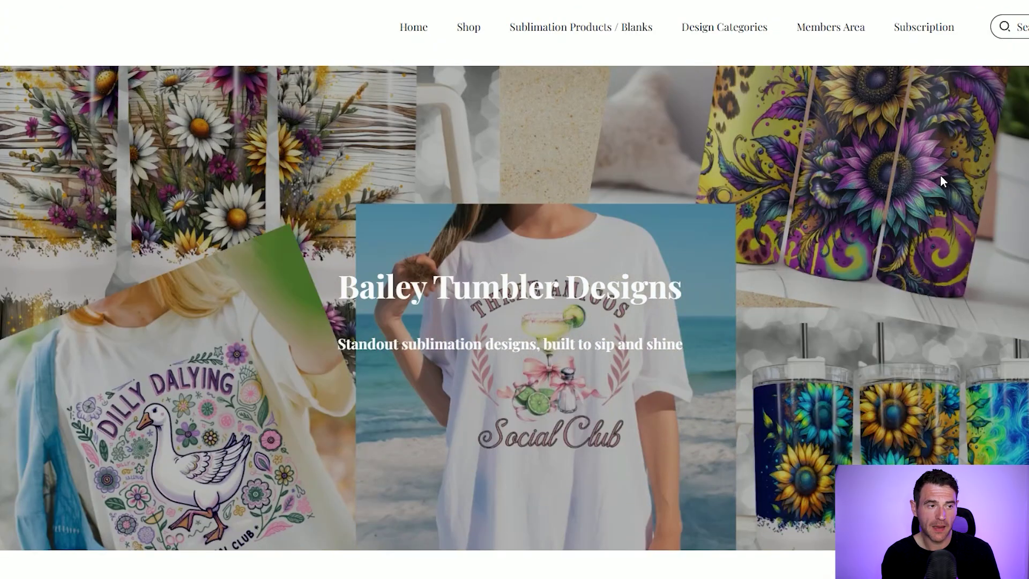
pyautogui.scroll(-15, 940, 175)
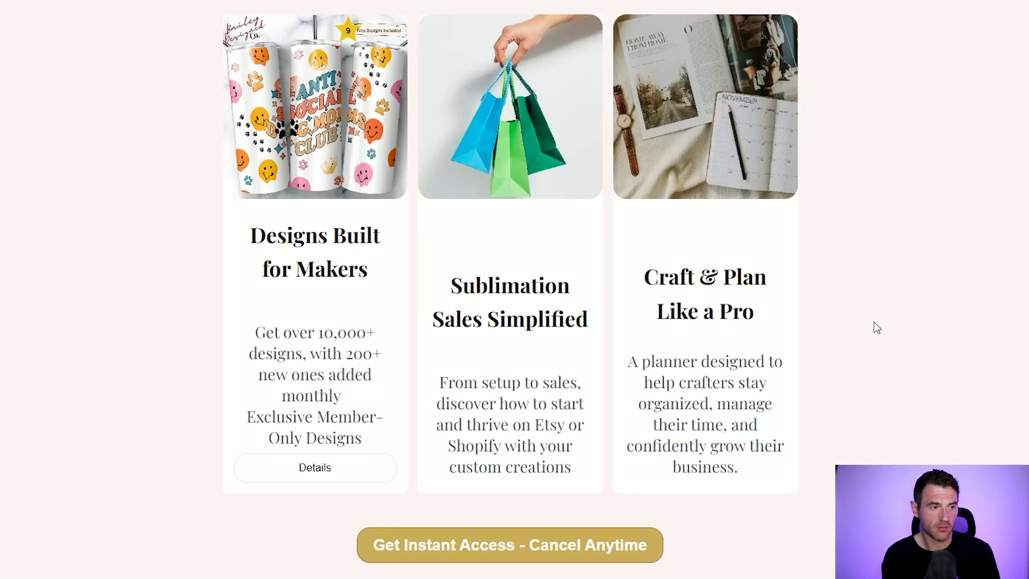